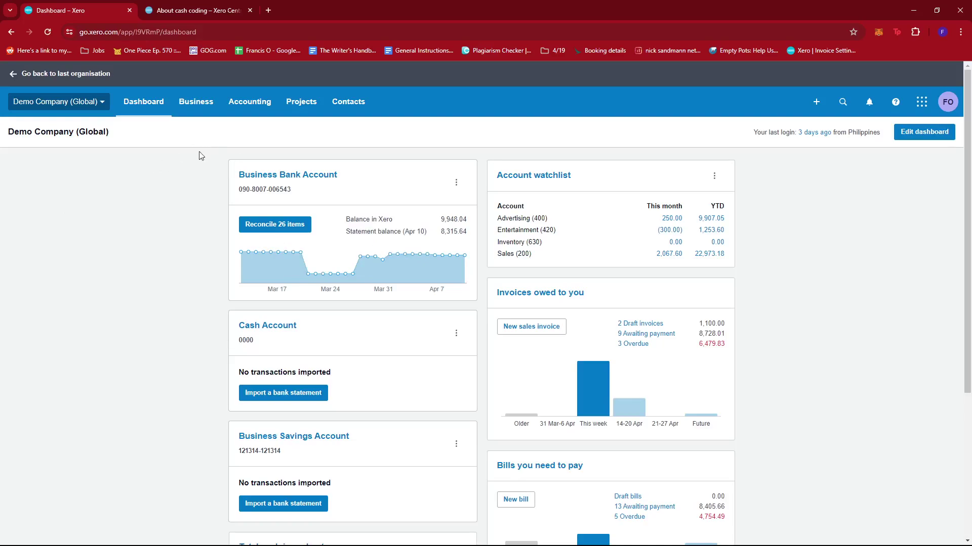
Open Bank accounts from the Accounting menu in a new background browser tab
{"action": "left_click", "coordinate": [248, 107]}
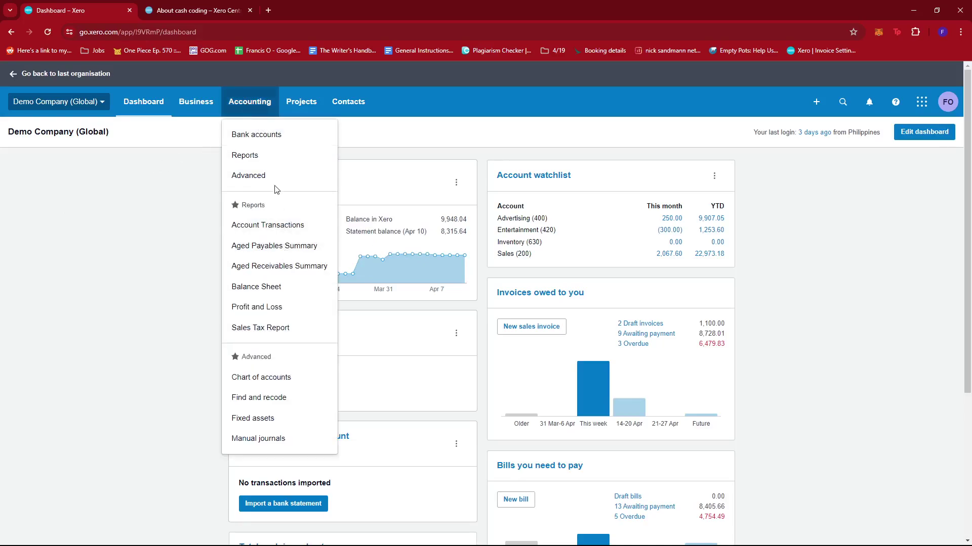
{"action": "middle_click", "coordinate": [270, 136]}
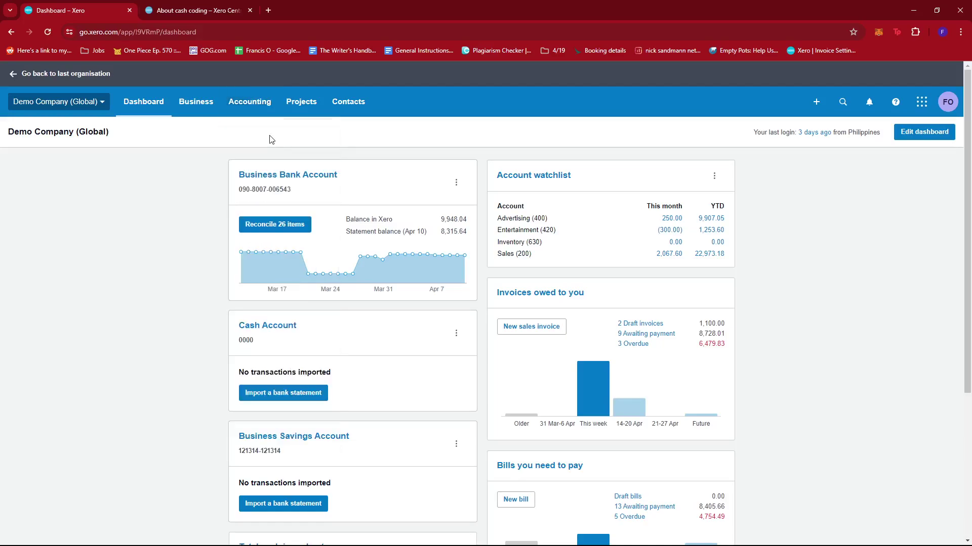
{"action": "left_click", "coordinate": [178, 11]}
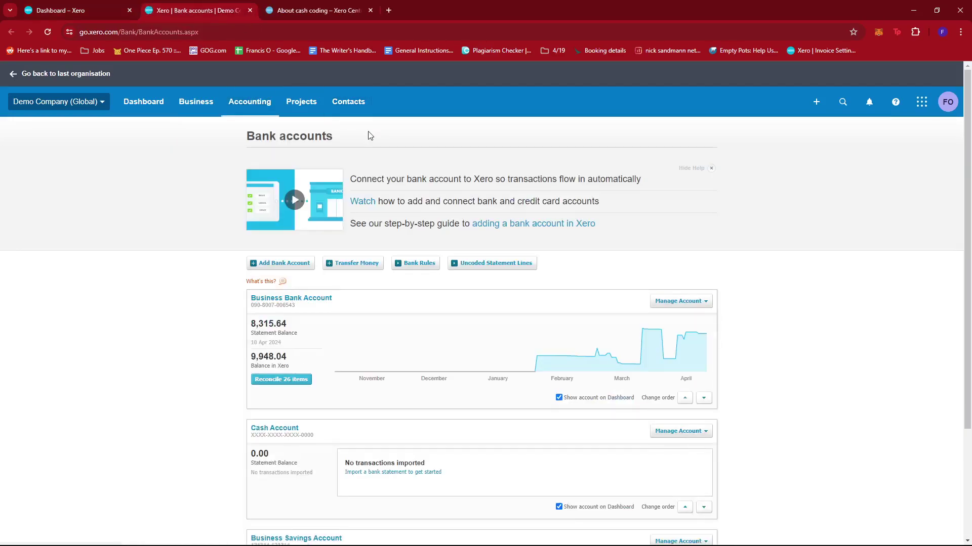
{"action": "scroll", "coordinate": [368, 134], "scroll_direction": "down", "scroll_amount": 2}
{"action": "scroll", "coordinate": [349, 192], "scroll_direction": "down", "scroll_amount": 1}
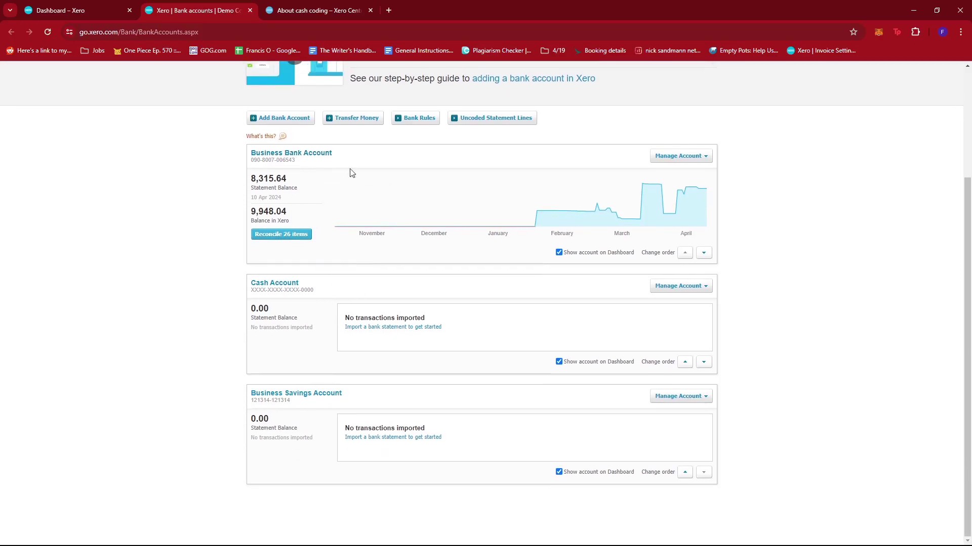
{"action": "scroll", "coordinate": [351, 227], "scroll_direction": "up", "scroll_amount": 2}
{"action": "scroll", "coordinate": [393, 258], "scroll_direction": "down", "scroll_amount": 1}
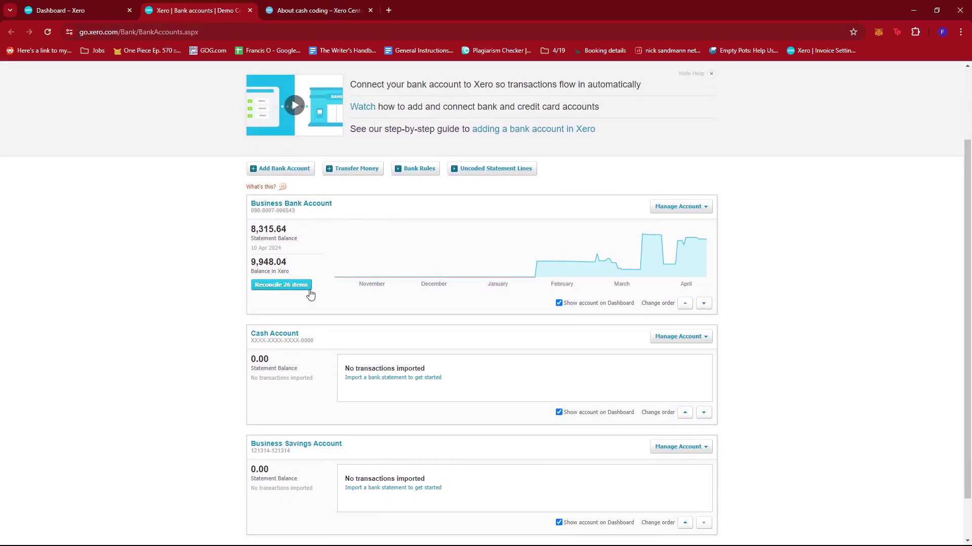
{"action": "scroll", "coordinate": [309, 294], "scroll_direction": "up", "scroll_amount": 1}
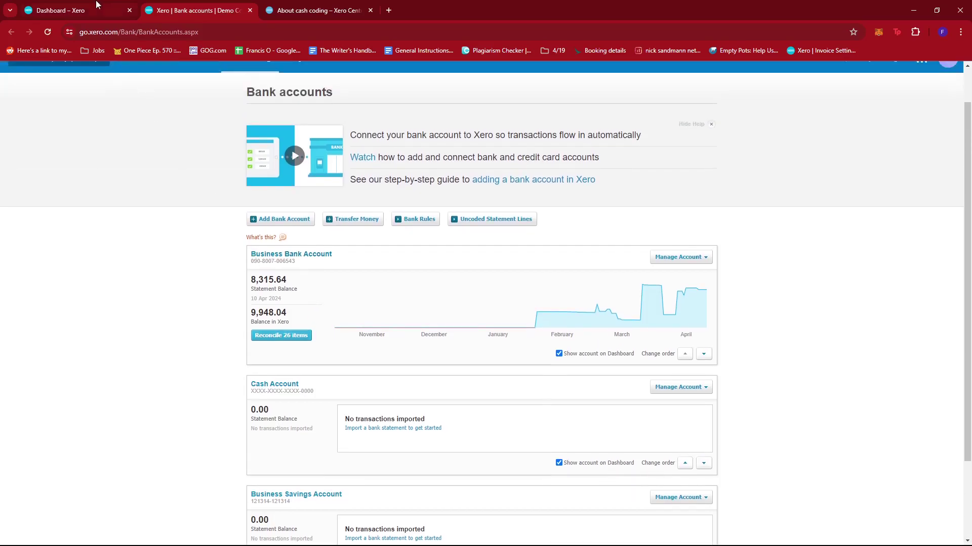
{"action": "left_click", "coordinate": [76, 10]}
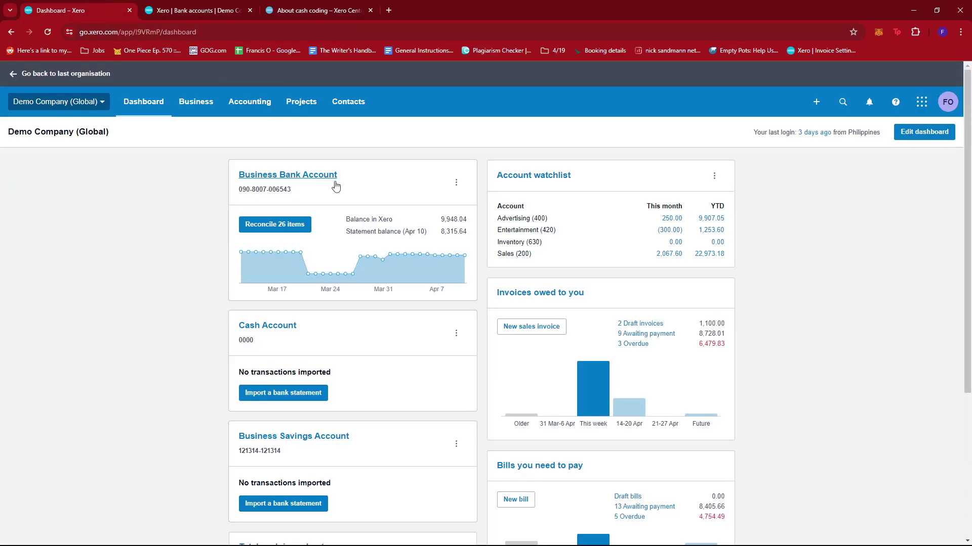
Start reconciling the Business Bank Account's 26 items, then flip back to the Bank accounts tab
{"action": "left_click", "coordinate": [284, 232]}
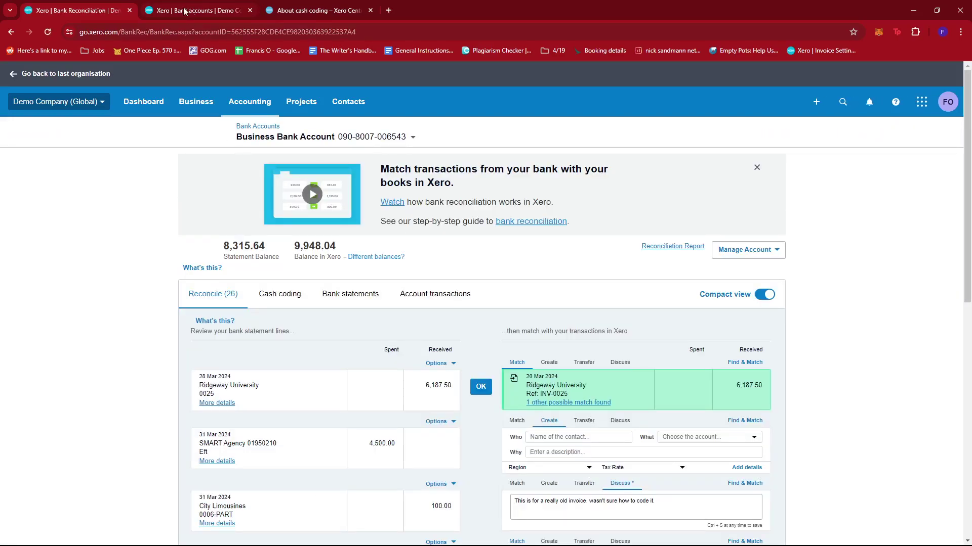
{"action": "left_click", "coordinate": [185, 10]}
{"action": "left_click", "coordinate": [135, 9]}
{"action": "left_click", "coordinate": [152, 9]}
{"action": "left_click", "coordinate": [135, 9]}
{"action": "left_click", "coordinate": [153, 9]}
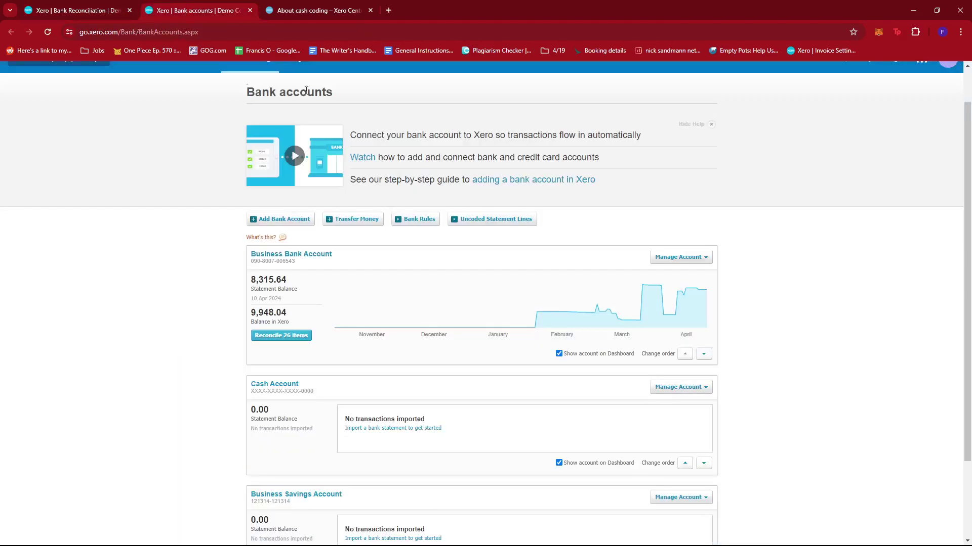
{"action": "left_click", "coordinate": [83, 10]}
{"action": "left_click", "coordinate": [217, 19]}
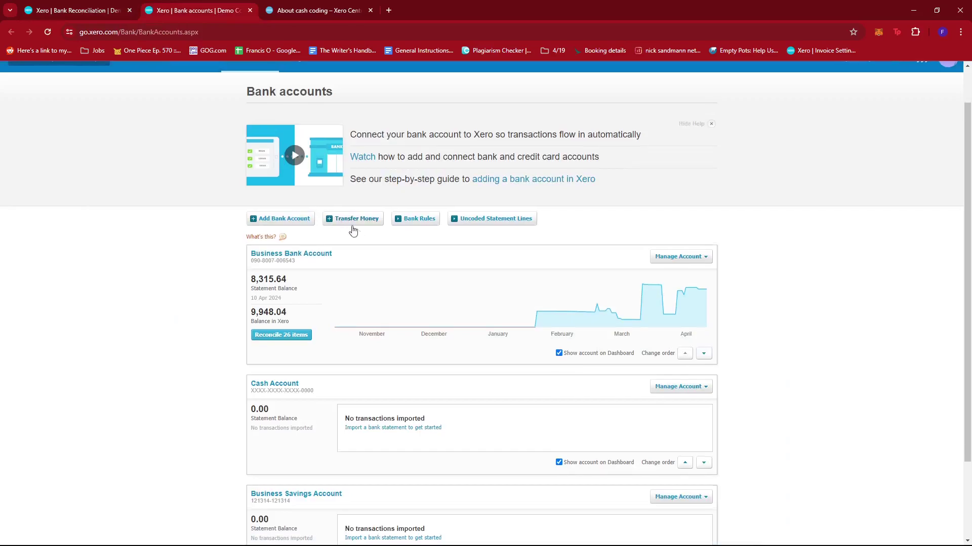
{"action": "scroll", "coordinate": [373, 335], "scroll_direction": "down", "scroll_amount": 2}
{"action": "scroll", "coordinate": [373, 336], "scroll_direction": "up", "scroll_amount": 1}
{"action": "scroll", "coordinate": [373, 335], "scroll_direction": "up", "scroll_amount": 2}
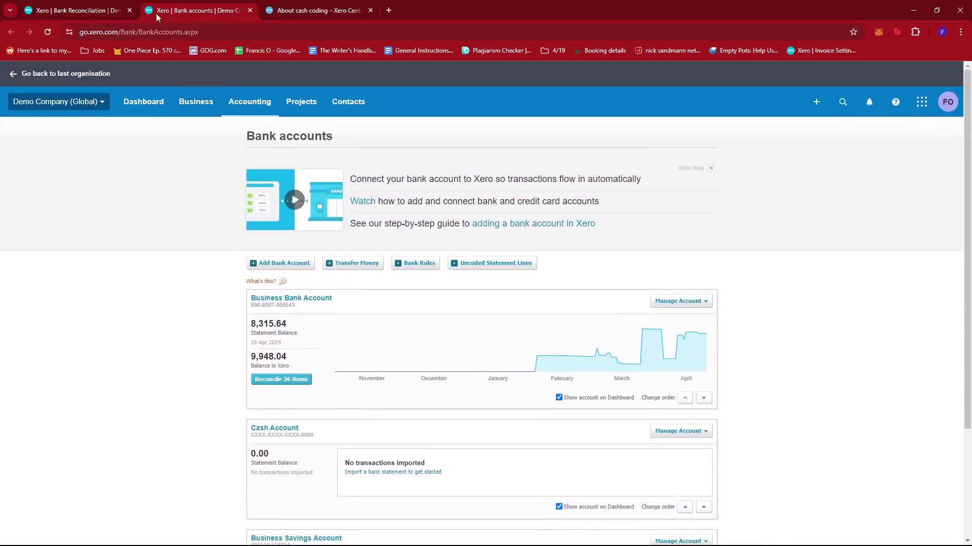
Close the Bank accounts tab and scroll through the Reconcile list of statement lines
{"action": "left_click", "coordinate": [250, 10]}
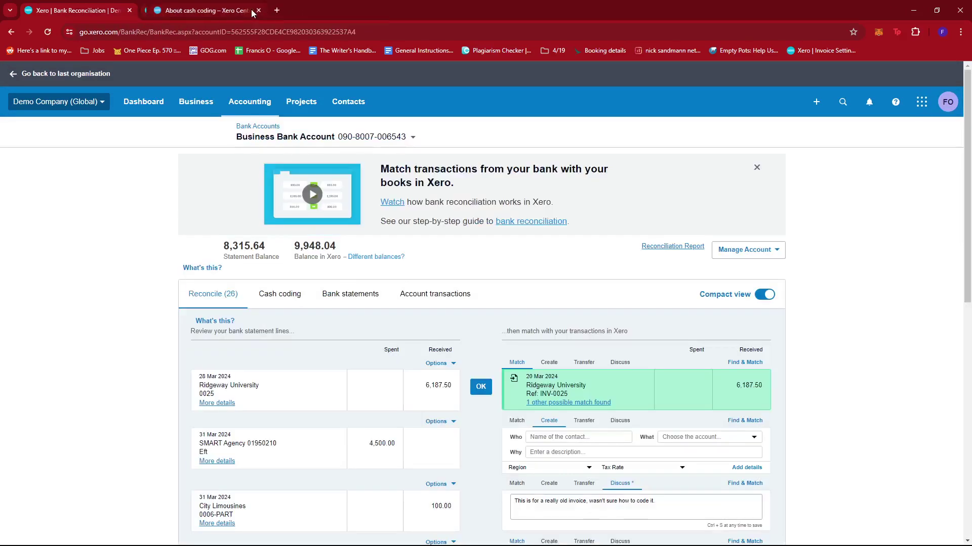
{"action": "scroll", "coordinate": [283, 238], "scroll_direction": "down", "scroll_amount": 1}
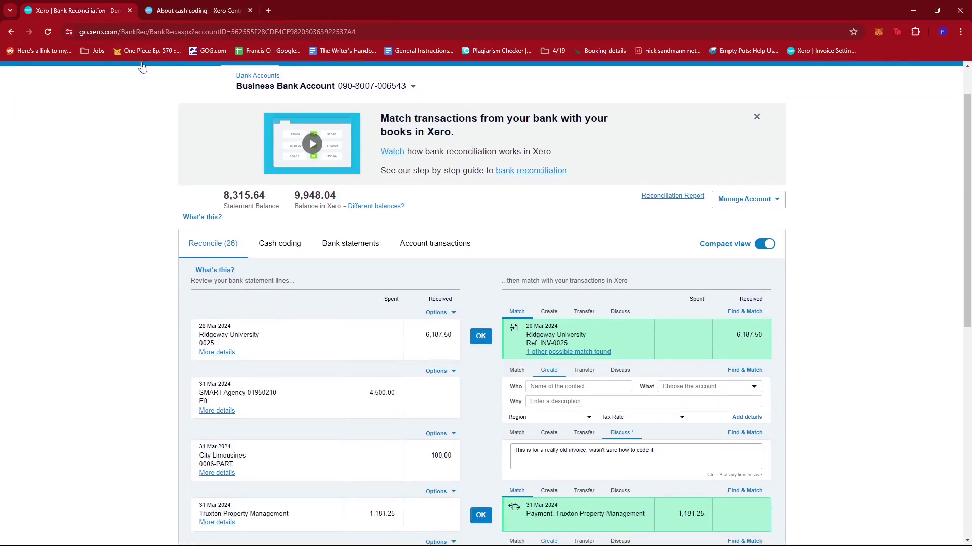
{"action": "scroll", "coordinate": [304, 236], "scroll_direction": "up", "scroll_amount": 1}
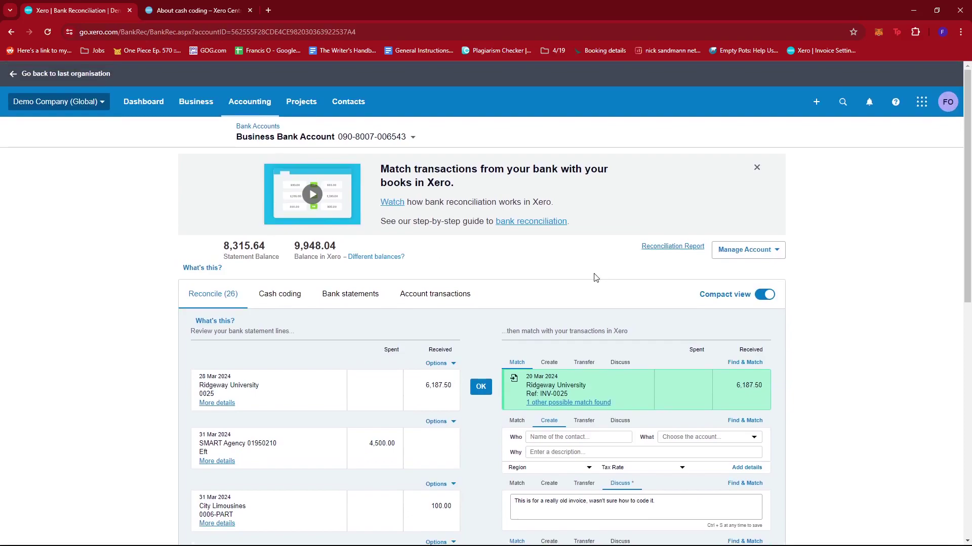
{"action": "scroll", "coordinate": [595, 278], "scroll_direction": "down", "scroll_amount": 1}
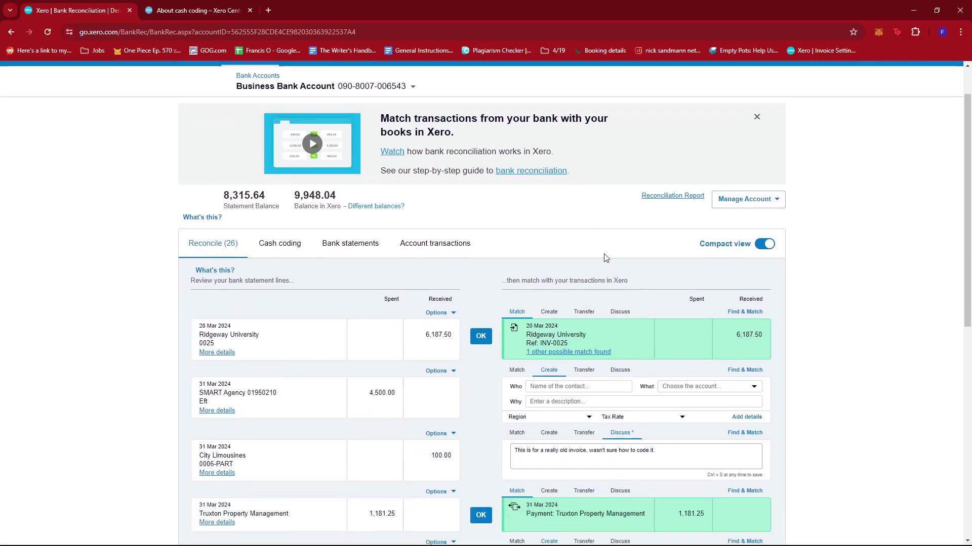
{"action": "scroll", "coordinate": [601, 261], "scroll_direction": "up", "scroll_amount": 1}
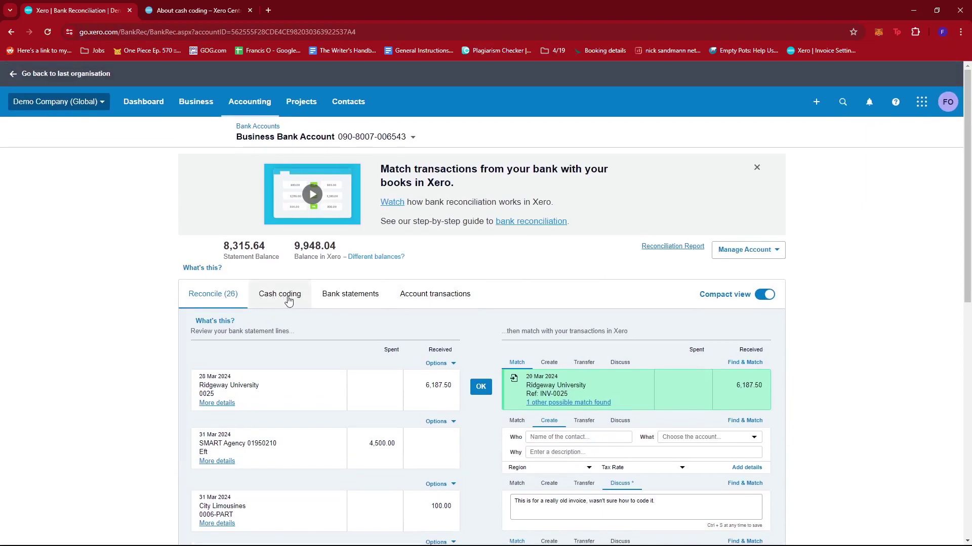
{"action": "scroll", "coordinate": [216, 303], "scroll_direction": "down", "scroll_amount": 1}
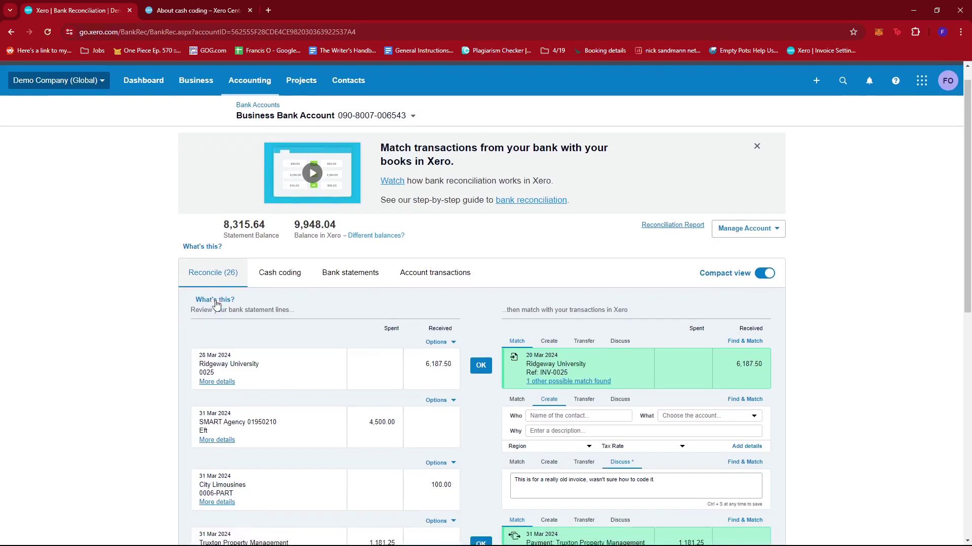
{"action": "scroll", "coordinate": [218, 304], "scroll_direction": "down", "scroll_amount": 3}
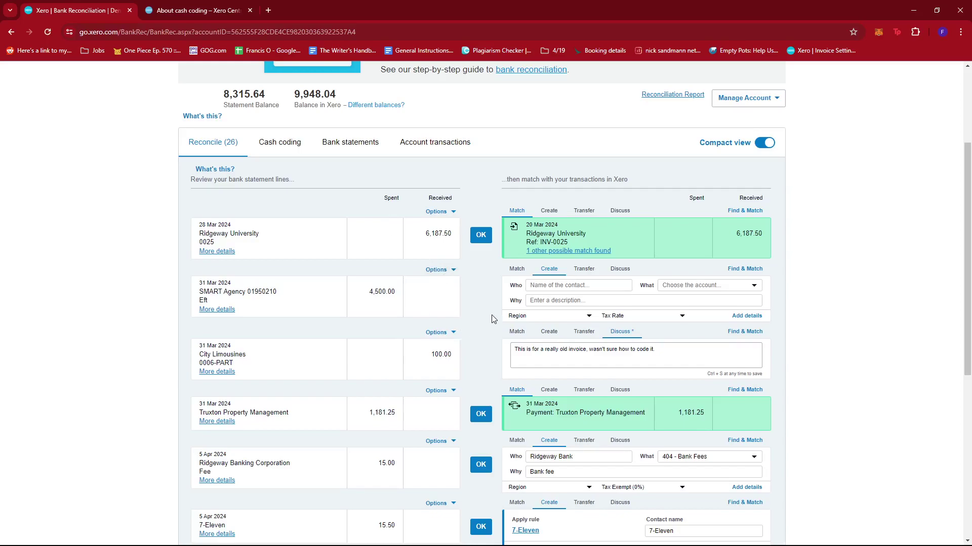
{"action": "scroll", "coordinate": [499, 321], "scroll_direction": "down", "scroll_amount": 2}
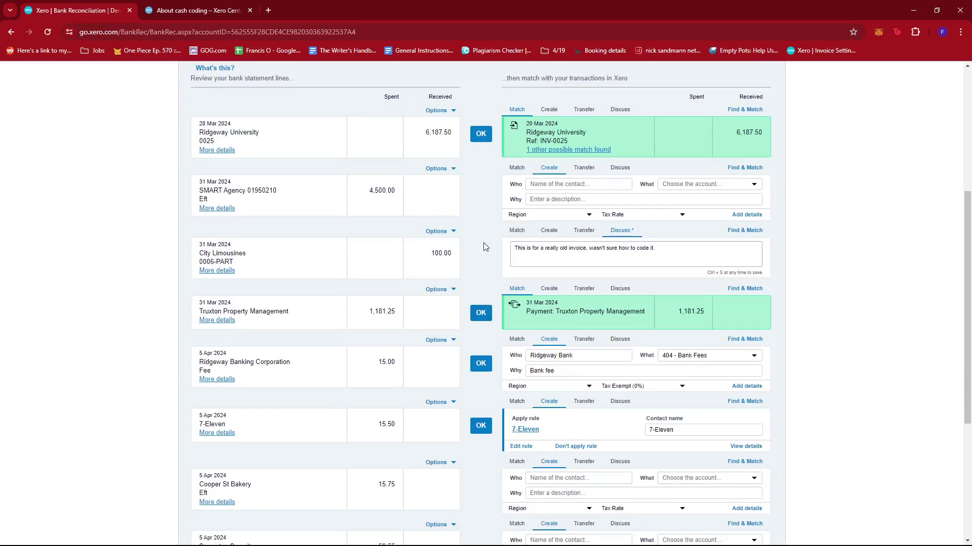
{"action": "scroll", "coordinate": [500, 278], "scroll_direction": "down", "scroll_amount": 2}
{"action": "scroll", "coordinate": [513, 309], "scroll_direction": "up", "scroll_amount": 3}
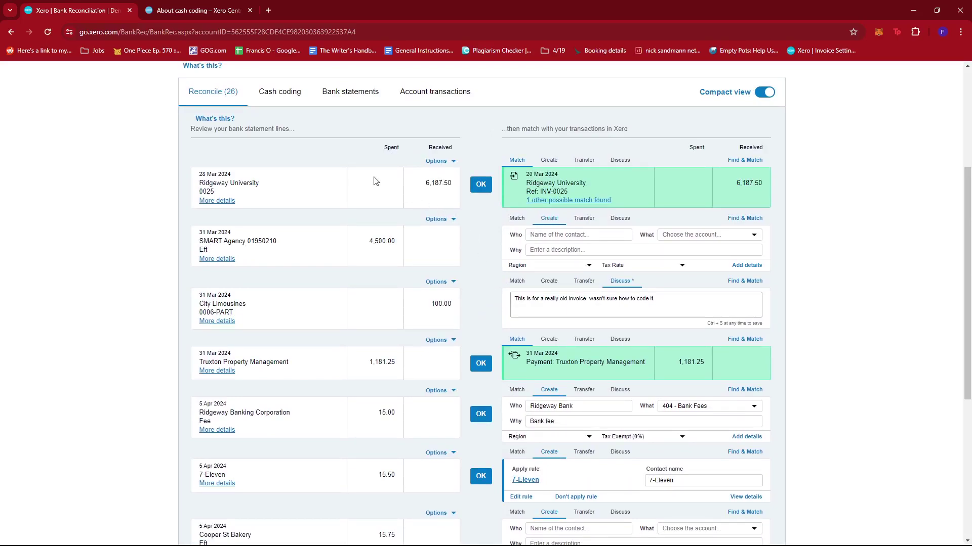
{"action": "scroll", "coordinate": [445, 188], "scroll_direction": "down", "scroll_amount": 2}
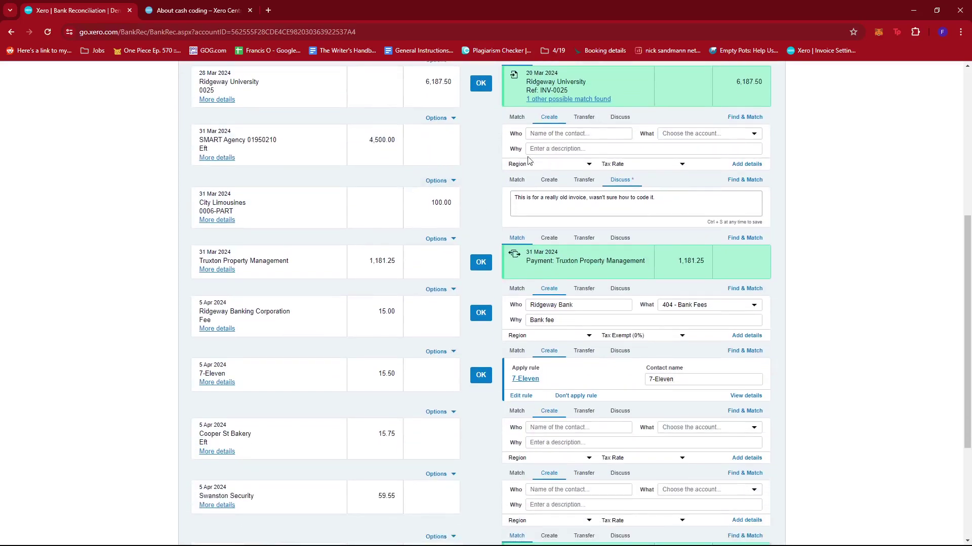
{"action": "scroll", "coordinate": [477, 146], "scroll_direction": "down", "scroll_amount": 2}
{"action": "scroll", "coordinate": [470, 176], "scroll_direction": "down", "scroll_amount": 2}
{"action": "scroll", "coordinate": [506, 202], "scroll_direction": "up", "scroll_amount": 9}
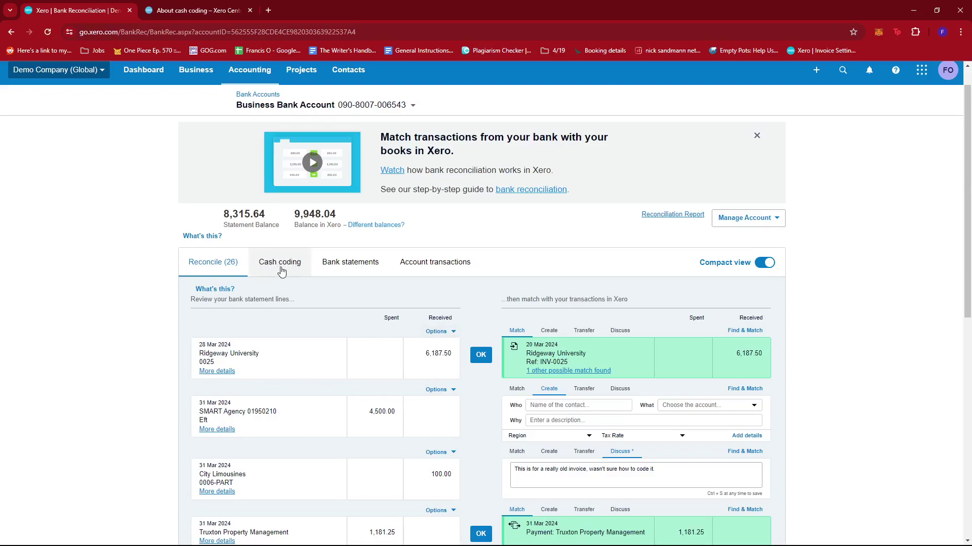
Switch to the Cash coding view and review its 23 uncoded statement lines
{"action": "left_click", "coordinate": [286, 267]}
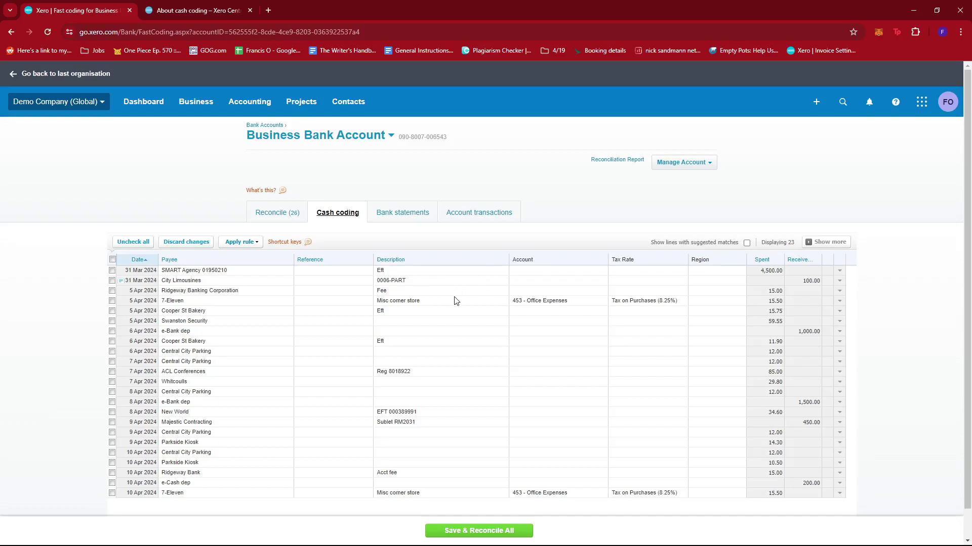
{"action": "scroll", "coordinate": [451, 285], "scroll_direction": "down", "scroll_amount": 1}
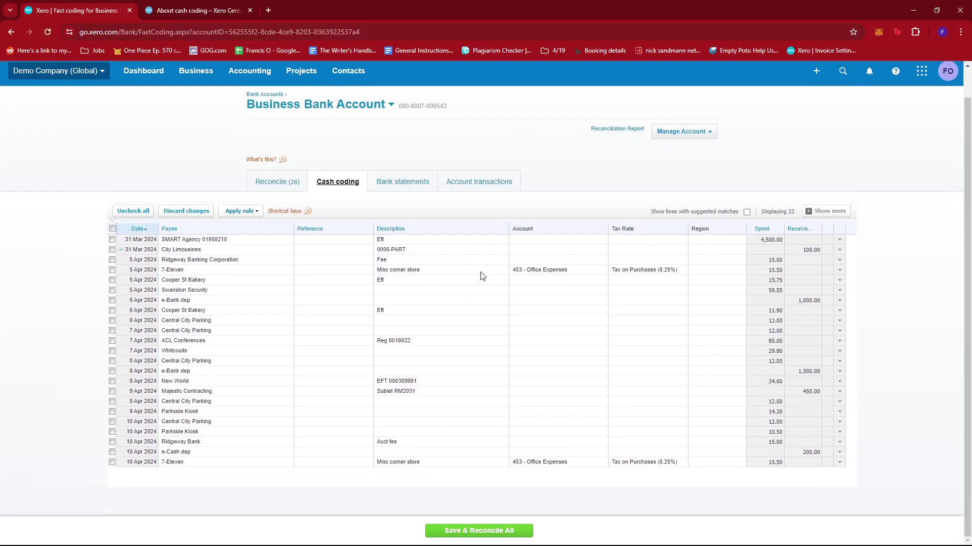
{"action": "scroll", "coordinate": [450, 307], "scroll_direction": "up", "scroll_amount": 1}
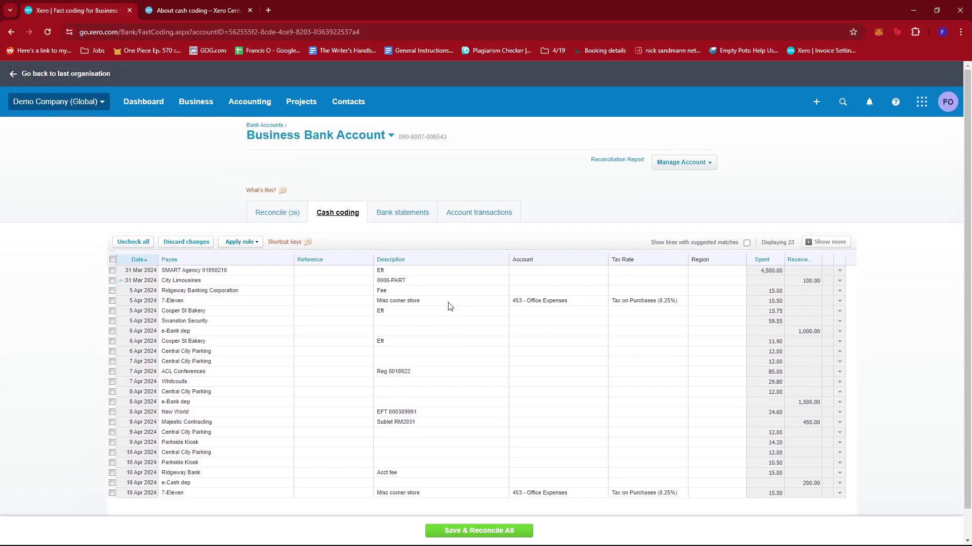
{"action": "scroll", "coordinate": [456, 307], "scroll_direction": "down", "scroll_amount": 1}
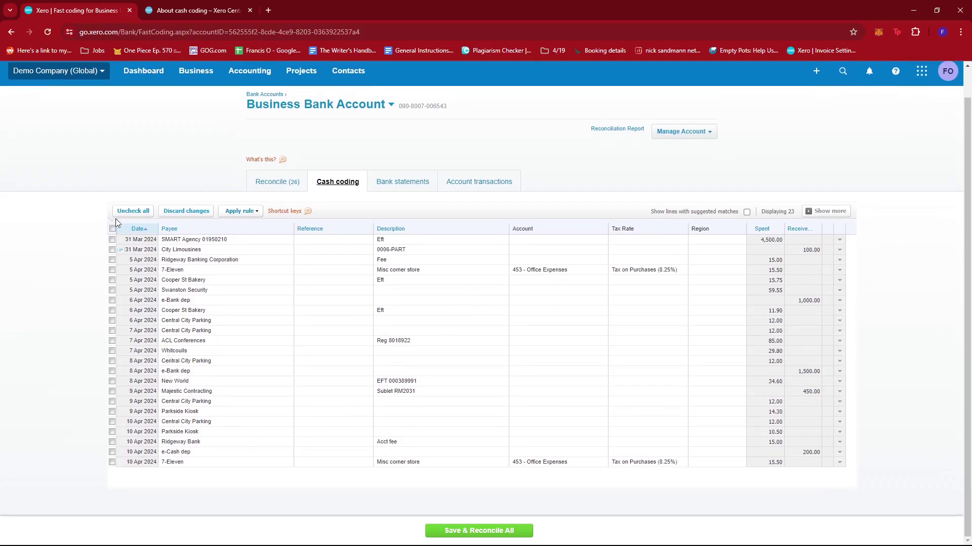
{"action": "scroll", "coordinate": [121, 225], "scroll_direction": "up", "scroll_amount": 1}
{"action": "scroll", "coordinate": [195, 230], "scroll_direction": "down", "scroll_amount": 1}
{"action": "scroll", "coordinate": [222, 329], "scroll_direction": "up", "scroll_amount": 1}
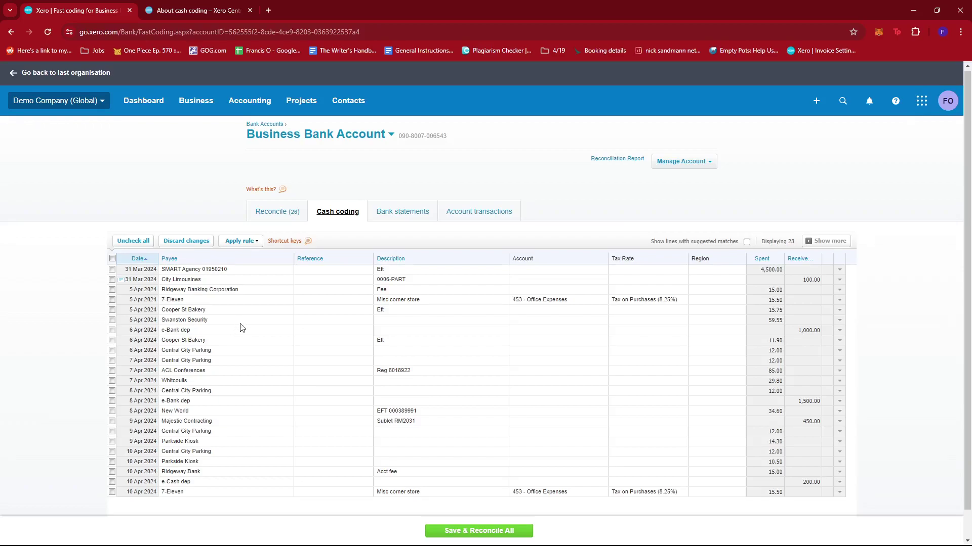
{"action": "scroll", "coordinate": [253, 324], "scroll_direction": "down", "scroll_amount": 1}
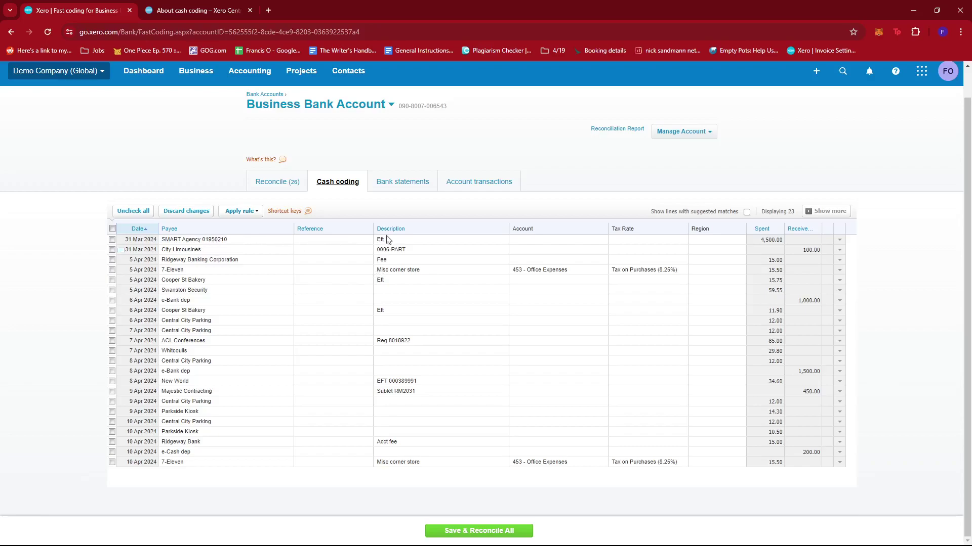
Sort the statement lines by payee and inspect the 6 Apr Central City Parking line
{"action": "left_click", "coordinate": [172, 231]}
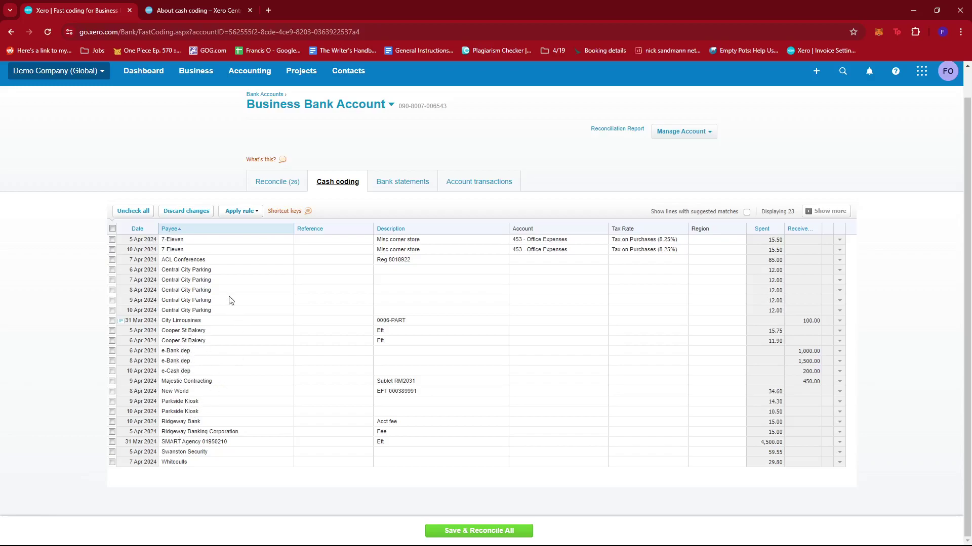
{"action": "left_click", "coordinate": [224, 270]}
{"action": "left_click", "coordinate": [324, 273]}
{"action": "left_click", "coordinate": [184, 273]}
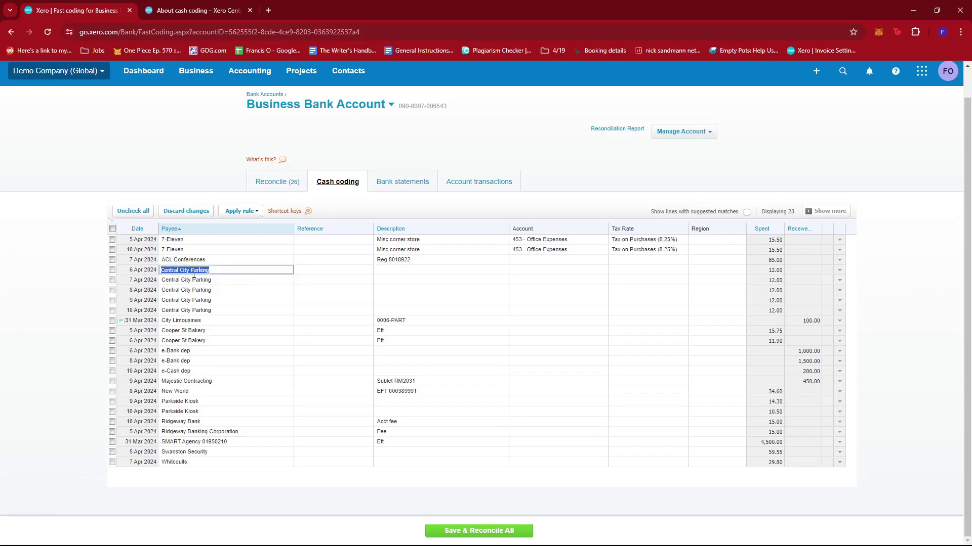
Tick the five Central City Parking lines dated 6 to 10 Apr 2024
{"action": "left_click", "coordinate": [112, 269]}
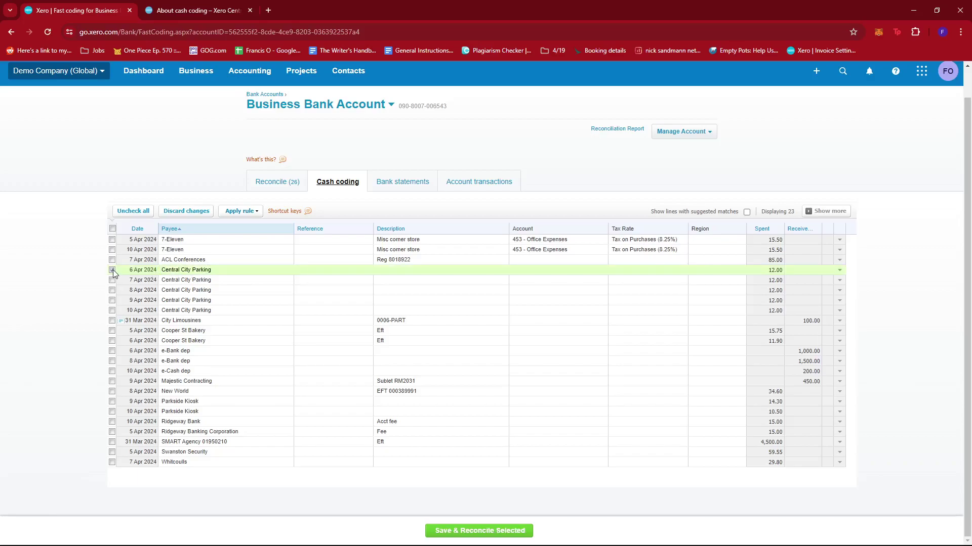
{"action": "left_click", "coordinate": [112, 280]}
{"action": "left_click", "coordinate": [112, 290]}
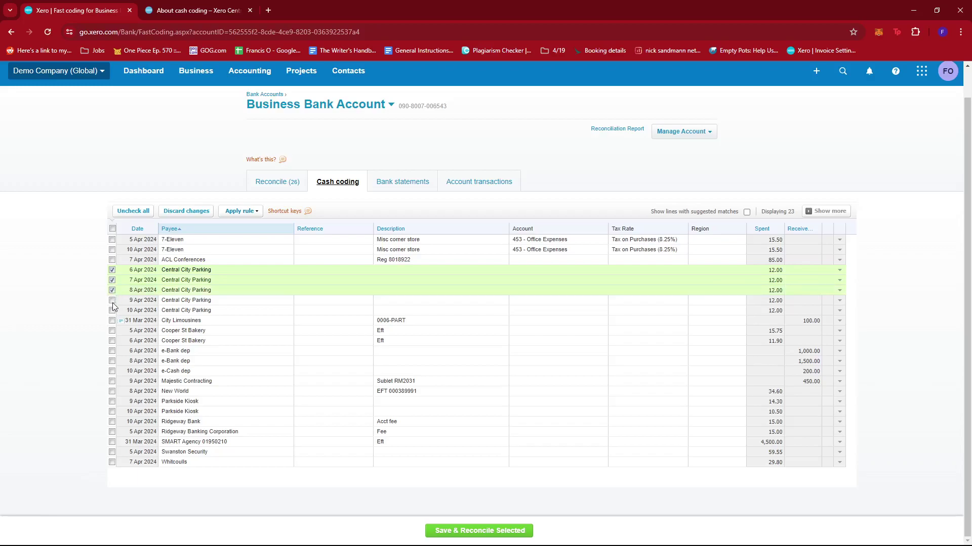
{"action": "left_click", "coordinate": [112, 300]}
{"action": "left_click", "coordinate": [112, 311]}
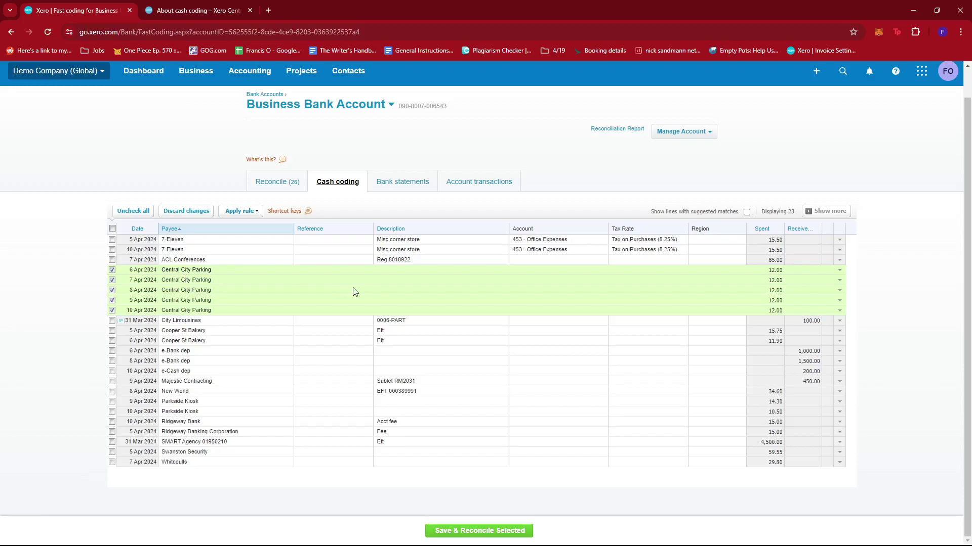
{"action": "left_click", "coordinate": [393, 272]}
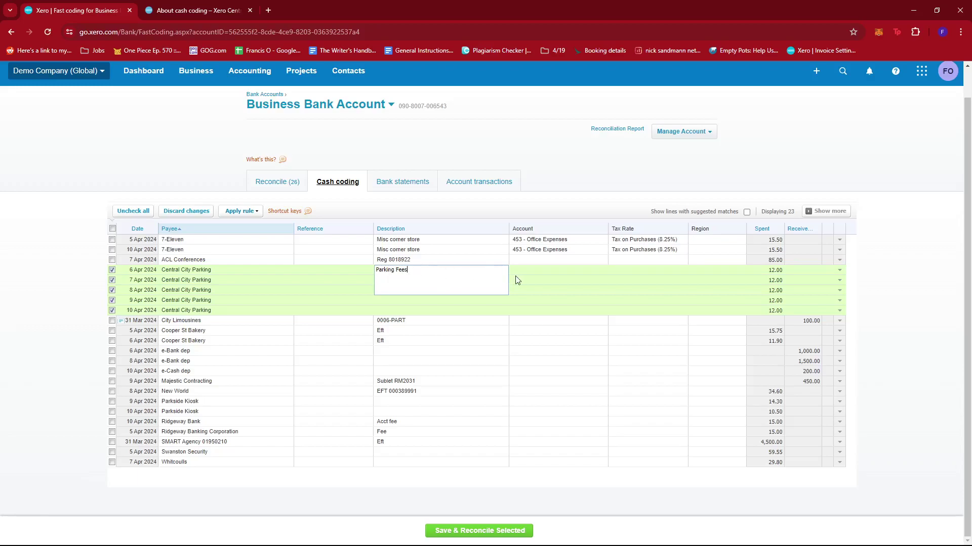
Fill description 'Parking Fees' and account 404 - Bank Fees down all five ticked parking lines
{"action": "key", "text": "Tab"}
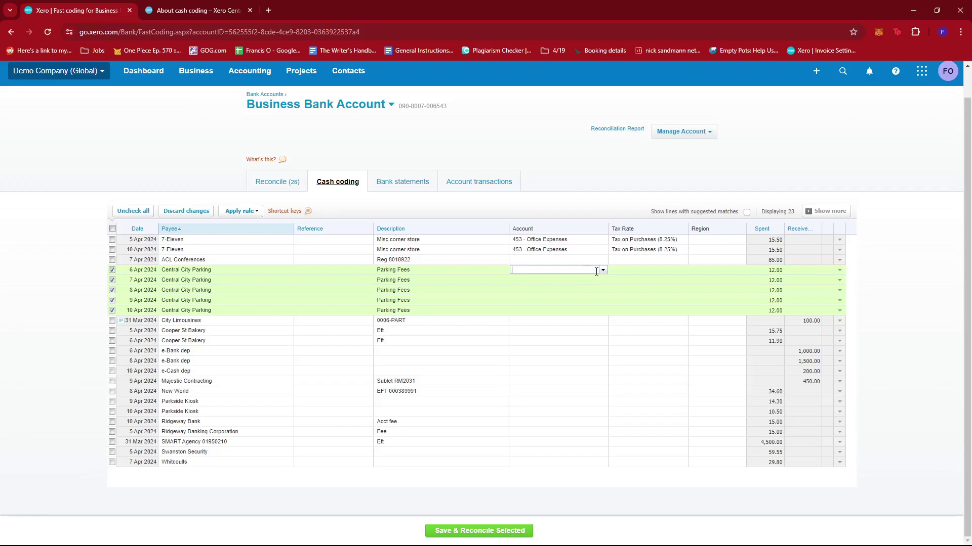
{"action": "type", "text": "Ba"}
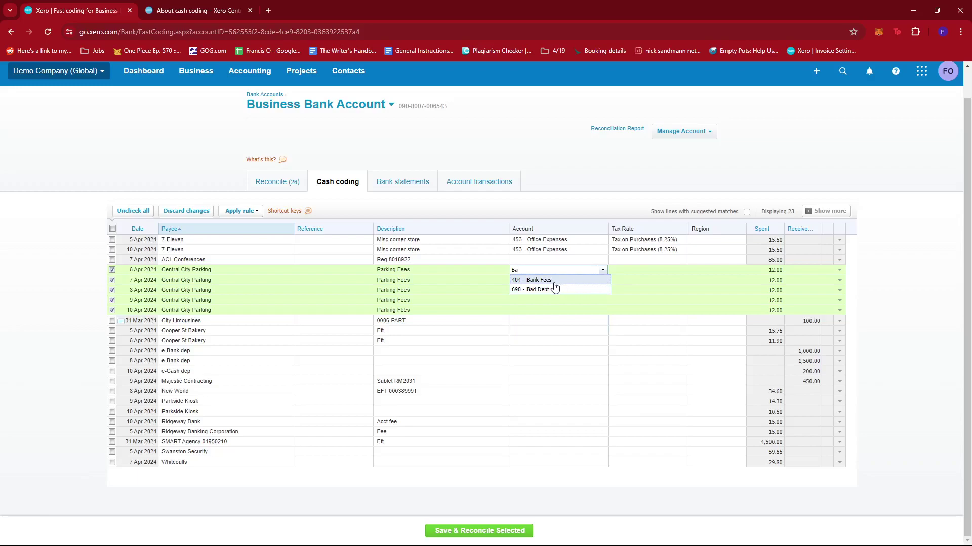
{"action": "left_click", "coordinate": [552, 281]}
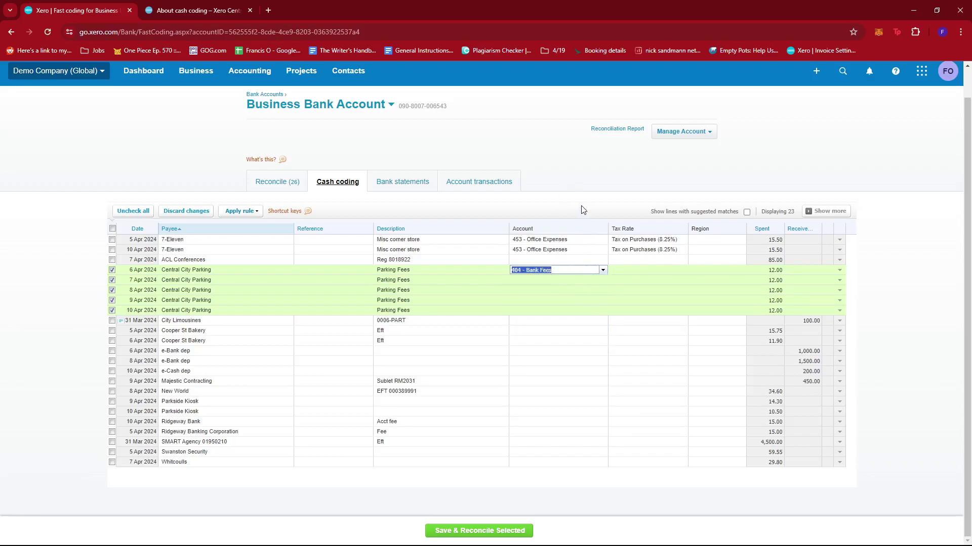
{"action": "left_click", "coordinate": [558, 281]}
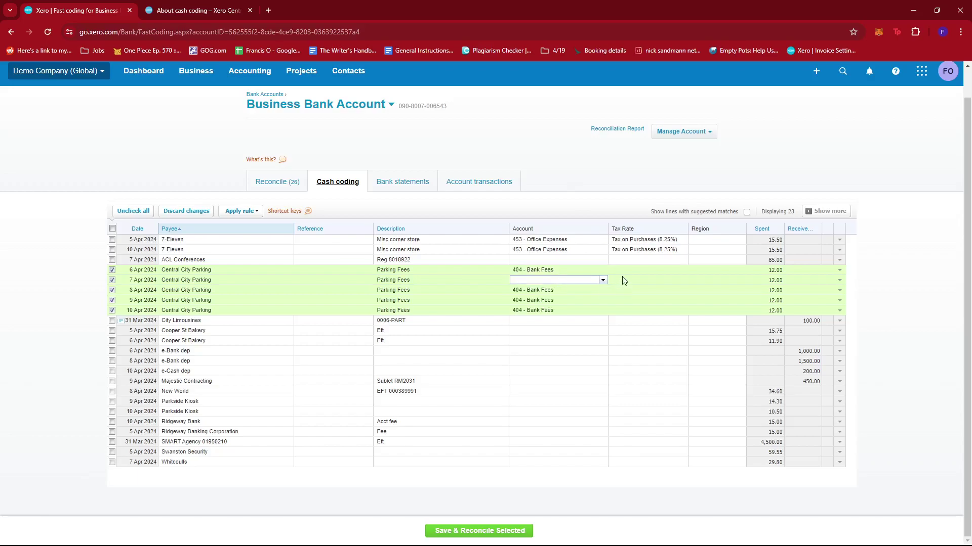
{"action": "key", "text": "Tab"}
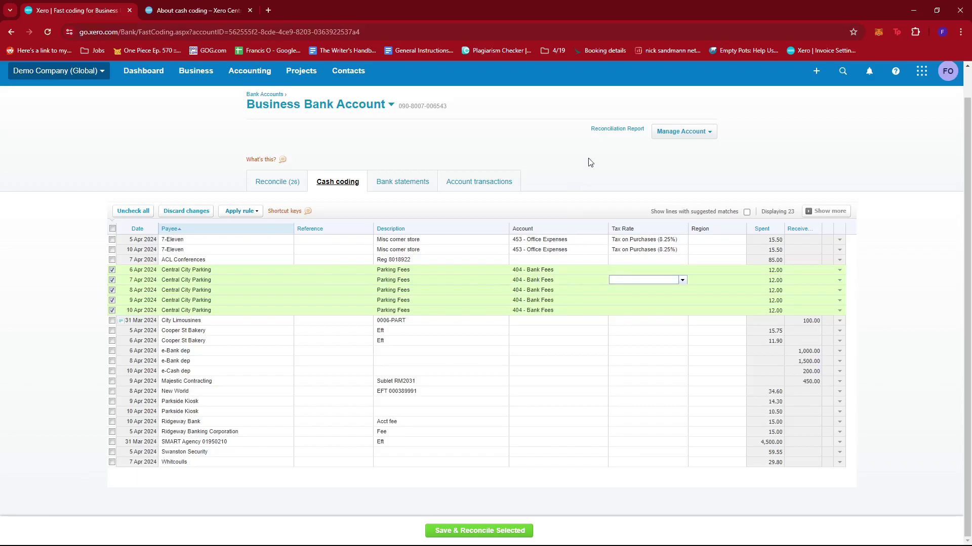
Set the tax rate to Tax Exempt (0%) on all five ticked parking lines
{"action": "left_click", "coordinate": [667, 271]}
{"action": "left_click", "coordinate": [682, 270]}
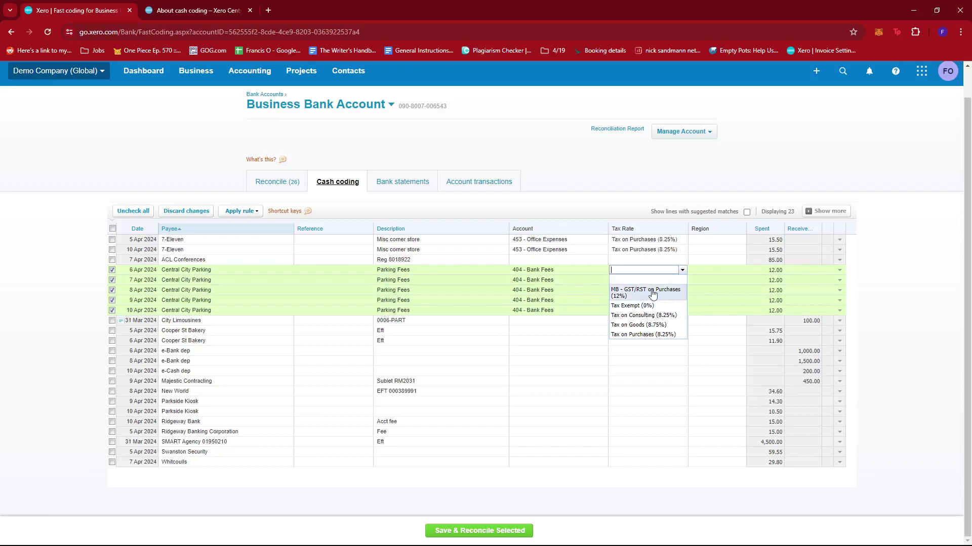
{"action": "left_click", "coordinate": [655, 275]}
{"action": "left_click", "coordinate": [655, 275]}
{"action": "left_click", "coordinate": [655, 275]}
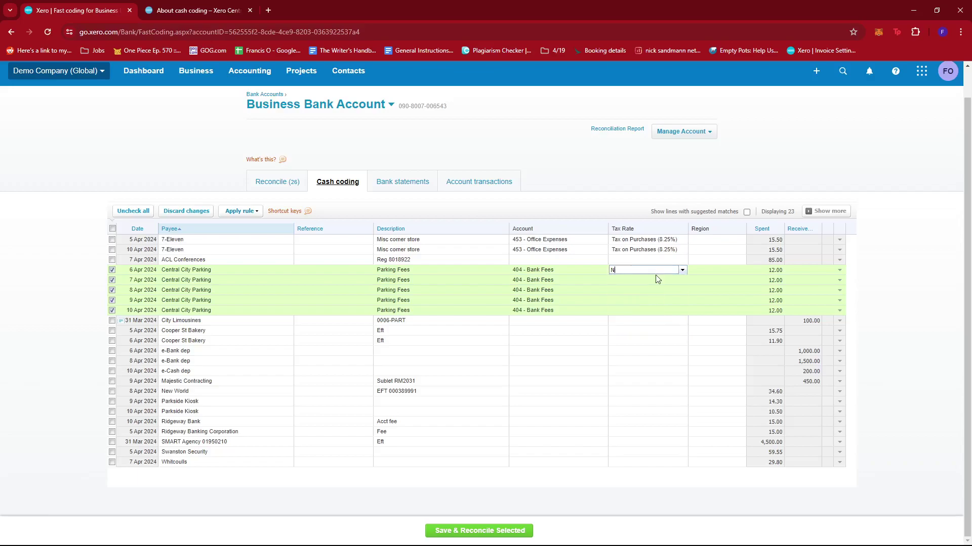
{"action": "left_click", "coordinate": [655, 275]}
{"action": "left_click", "coordinate": [643, 305]}
{"action": "left_click", "coordinate": [650, 281]}
{"action": "left_click", "coordinate": [559, 290]}
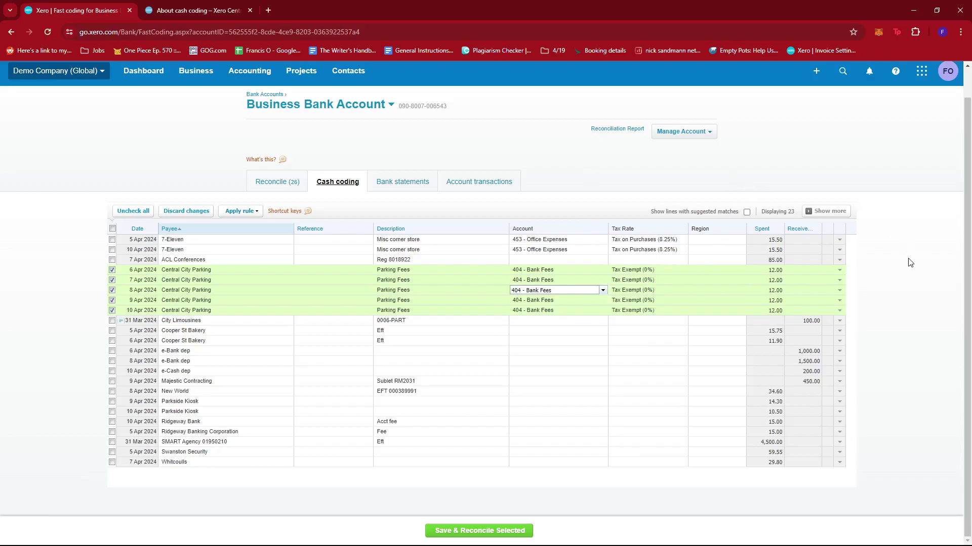
Check the parking lines' 'Parking Fees' description and payee, leaving both unchanged
{"action": "left_click", "coordinate": [504, 291]}
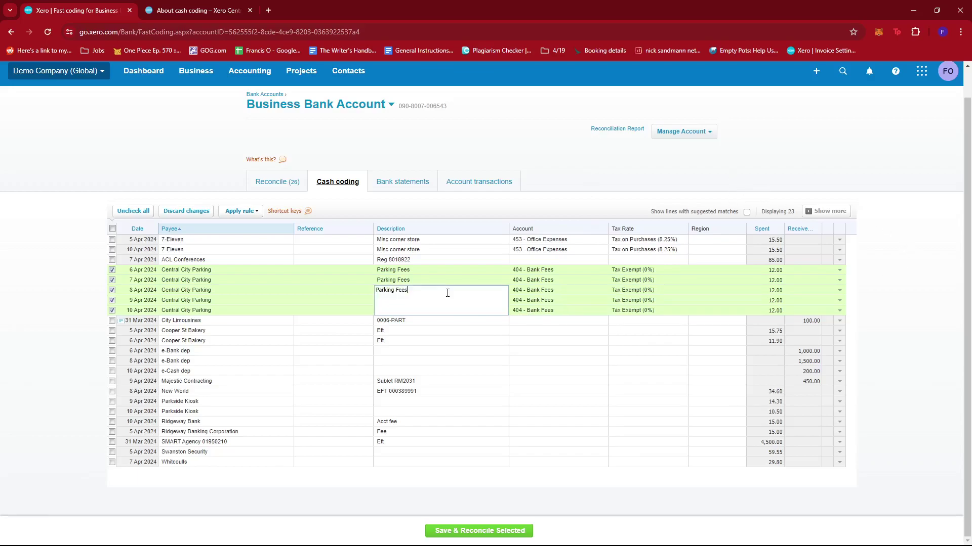
{"action": "left_click", "coordinate": [413, 273]}
{"action": "left_click", "coordinate": [231, 274]}
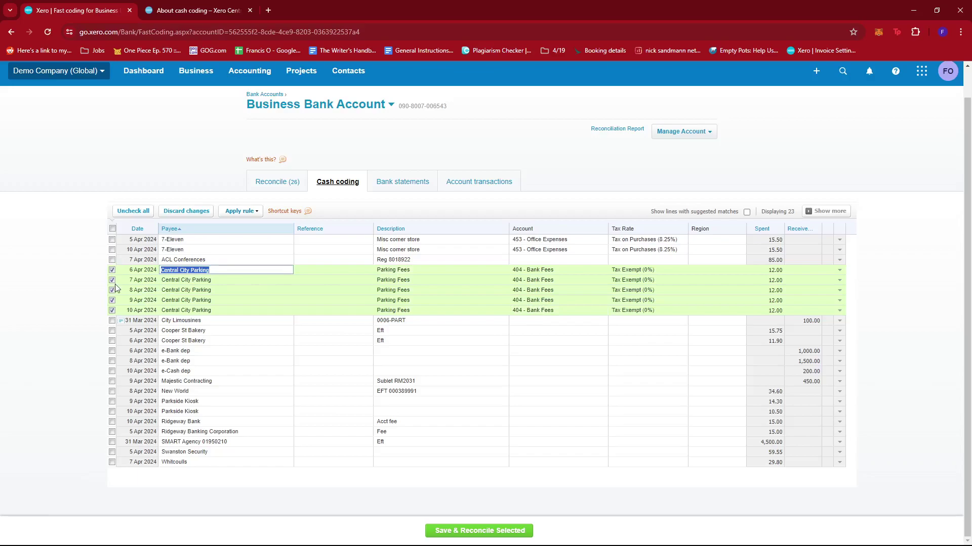
{"action": "key", "text": "End"}
Save and reconcile the five coded Central City Parking lines and confirm completion
{"action": "left_click", "coordinate": [469, 532]}
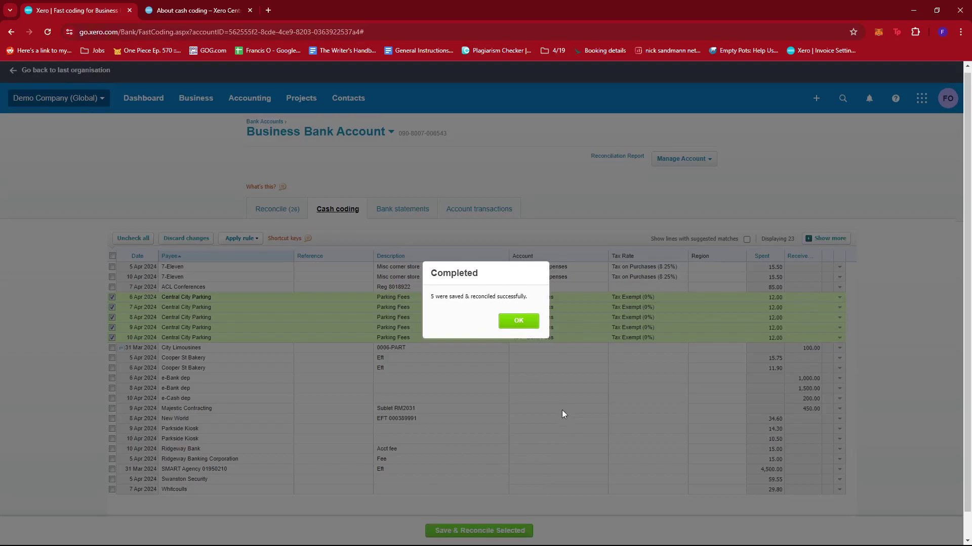
{"action": "scroll", "coordinate": [506, 344], "scroll_direction": "down", "scroll_amount": 1}
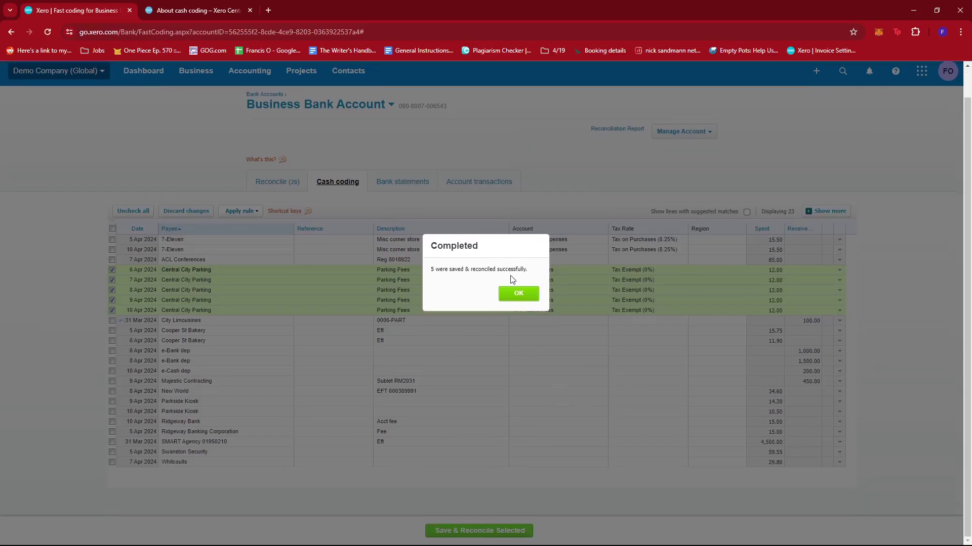
{"action": "left_click", "coordinate": [519, 294]}
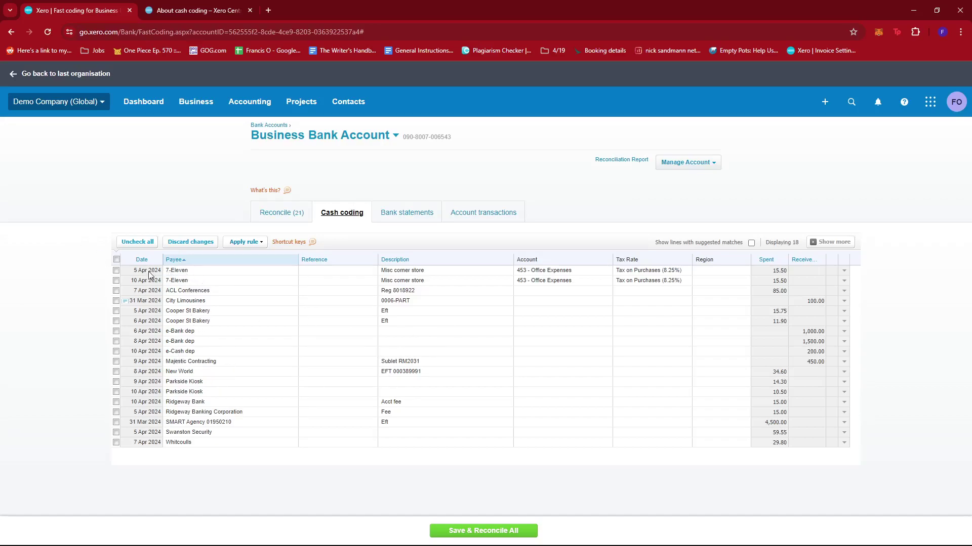
Tick the 5 Apr and 10 Apr 7-Eleven lines, then save and reconcile them
{"action": "left_click", "coordinate": [190, 280]}
{"action": "key", "text": "Up"}
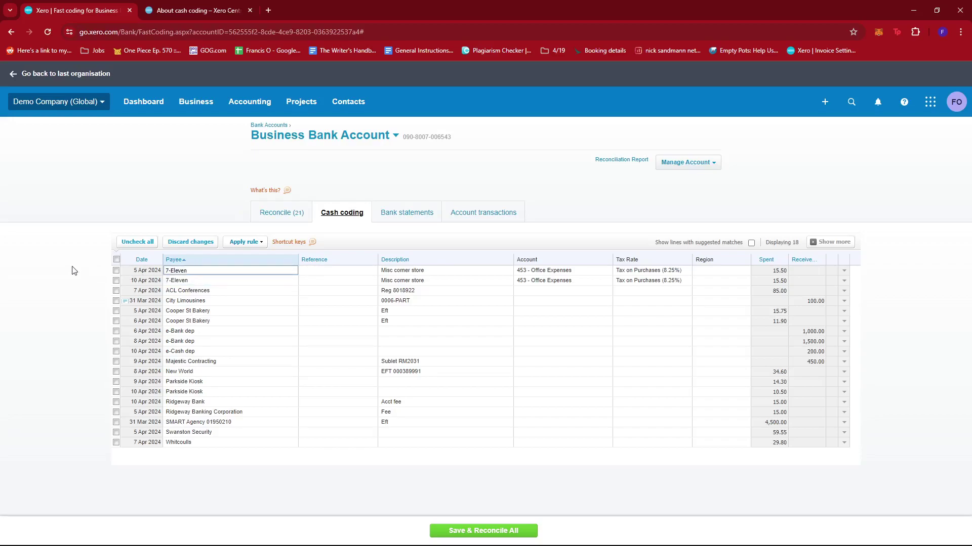
{"action": "left_click", "coordinate": [116, 270]}
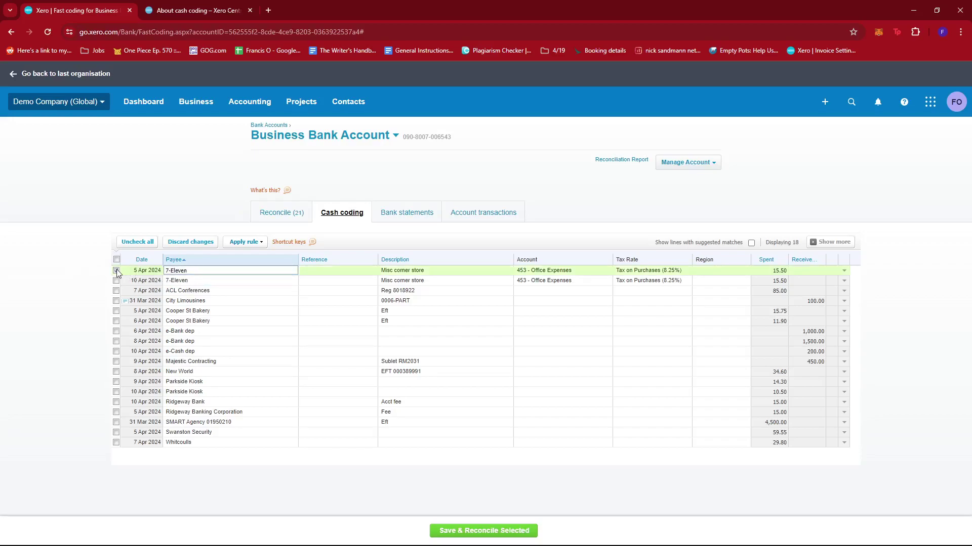
{"action": "left_click", "coordinate": [116, 280]}
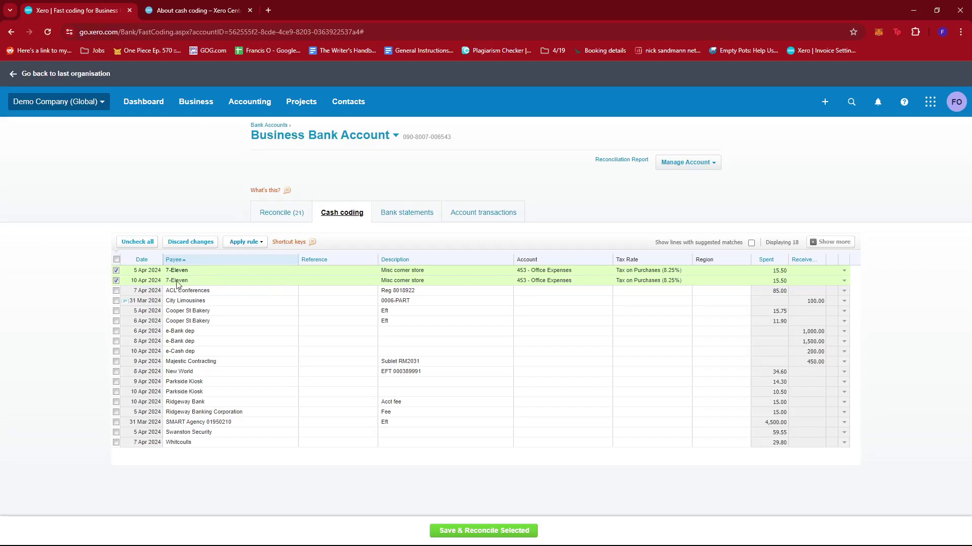
{"action": "left_click", "coordinate": [496, 531]}
{"action": "left_click", "coordinate": [520, 322]}
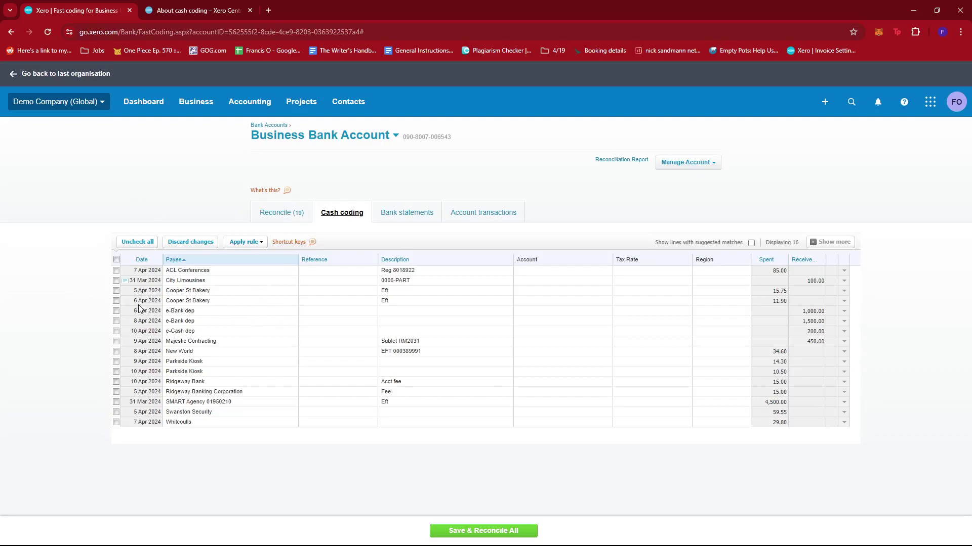
Tick the 6 and 8 Apr e-Bank dep and 10 Apr e-Cash dep deposits, then list applicable rules
{"action": "left_click", "coordinate": [116, 311]}
{"action": "left_click", "coordinate": [116, 322]}
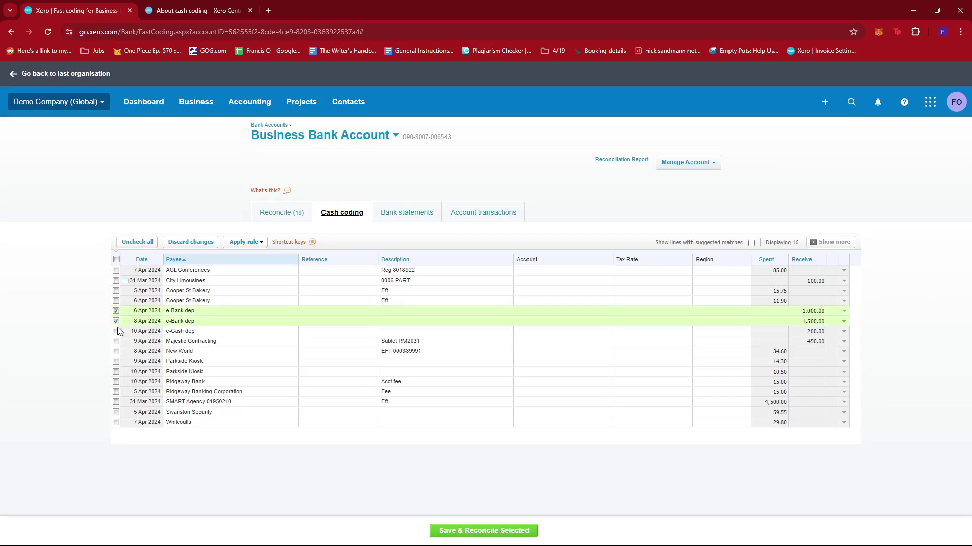
{"action": "left_click", "coordinate": [116, 332]}
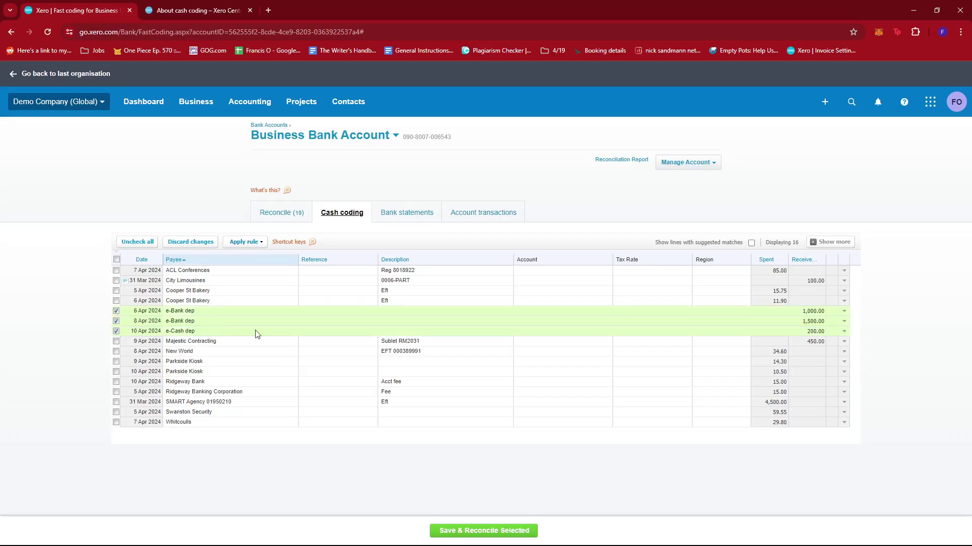
{"action": "left_click", "coordinate": [253, 243]}
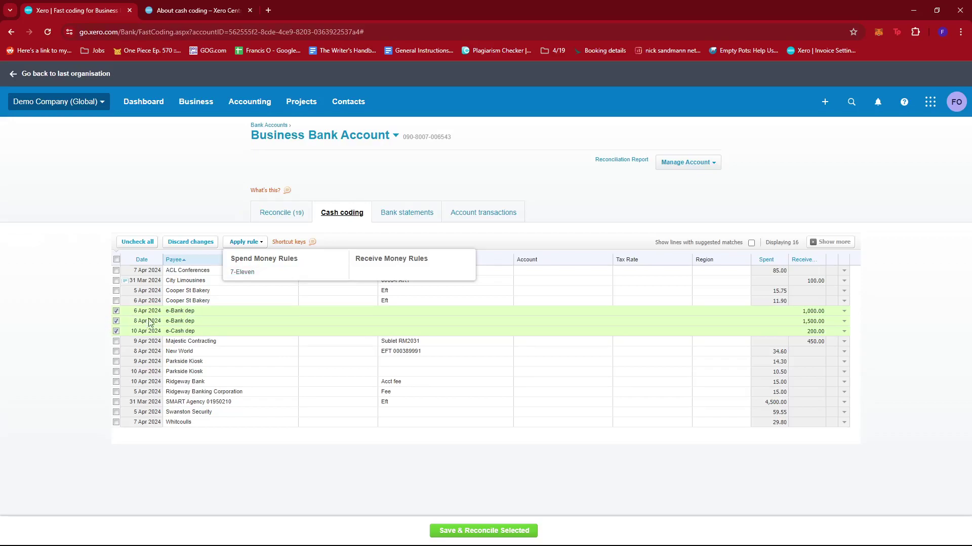
Dismiss the rules list and sort the 16 cash coding lines by Date, 31 Mar to 10 Apr 2024
{"action": "left_click", "coordinate": [92, 278]}
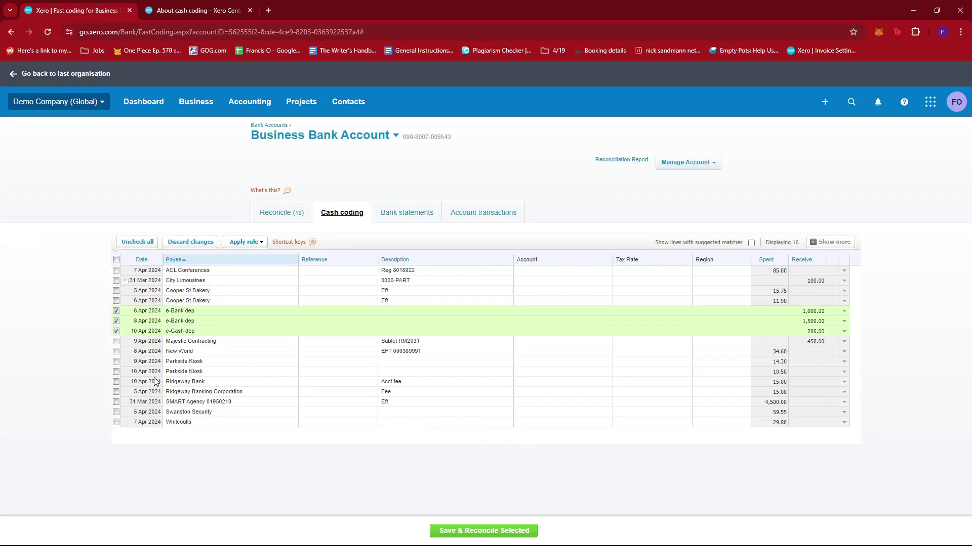
{"action": "left_click", "coordinate": [196, 361]}
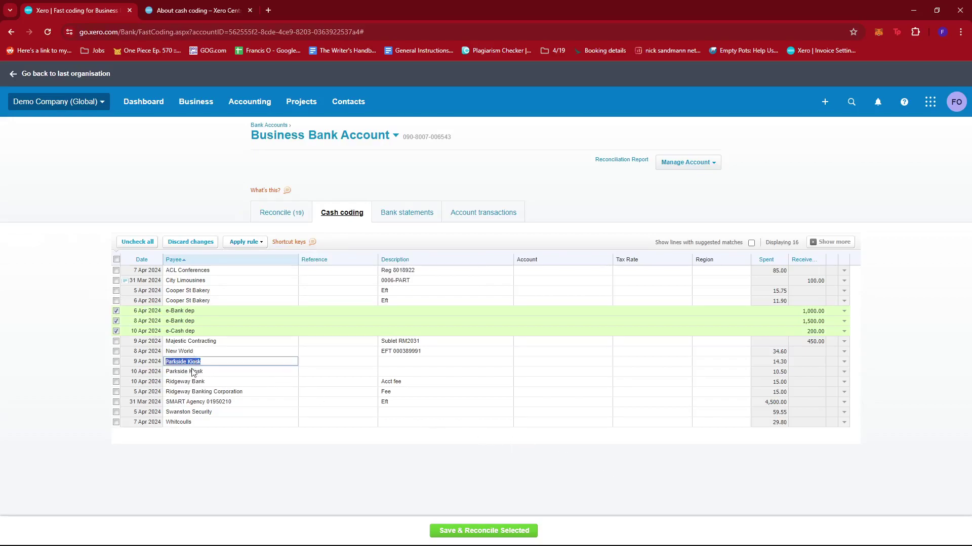
{"action": "left_click", "coordinate": [211, 350]}
{"action": "left_click", "coordinate": [217, 363]}
{"action": "left_click", "coordinate": [140, 260]}
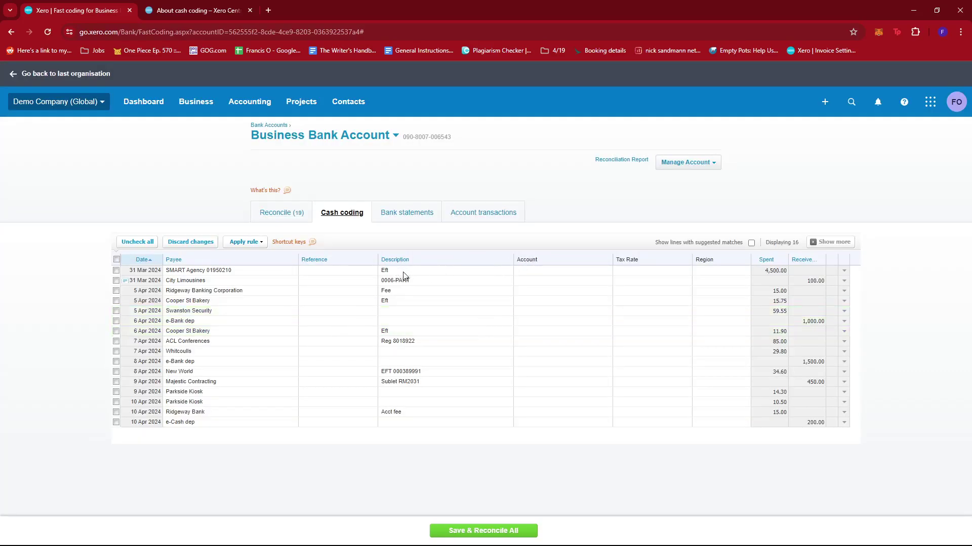
Sort the lines by Description and check the SMART Agency Eft, Ridgeway Bank Acct fee and ACL Conferences descriptions
{"action": "left_click", "coordinate": [396, 260]}
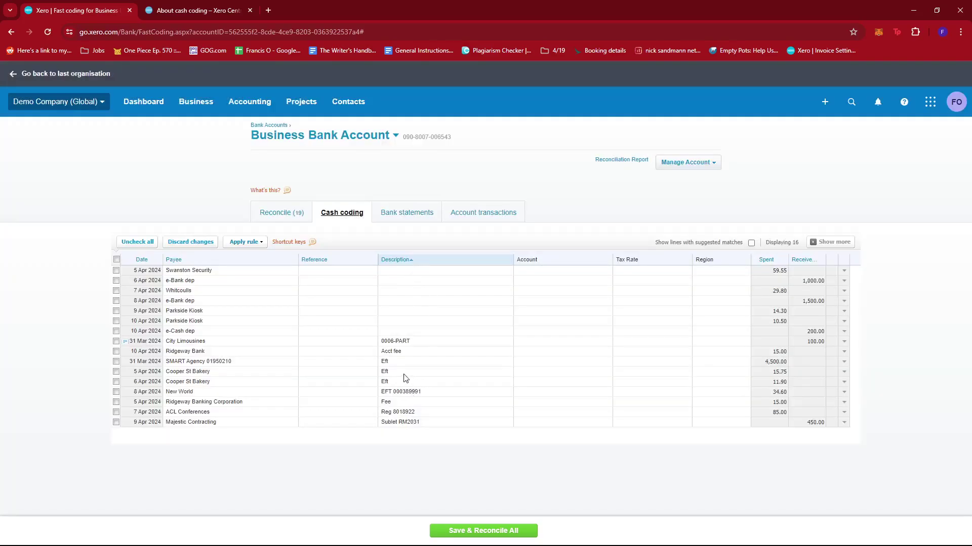
{"action": "left_click", "coordinate": [390, 366]}
{"action": "left_click", "coordinate": [432, 352]}
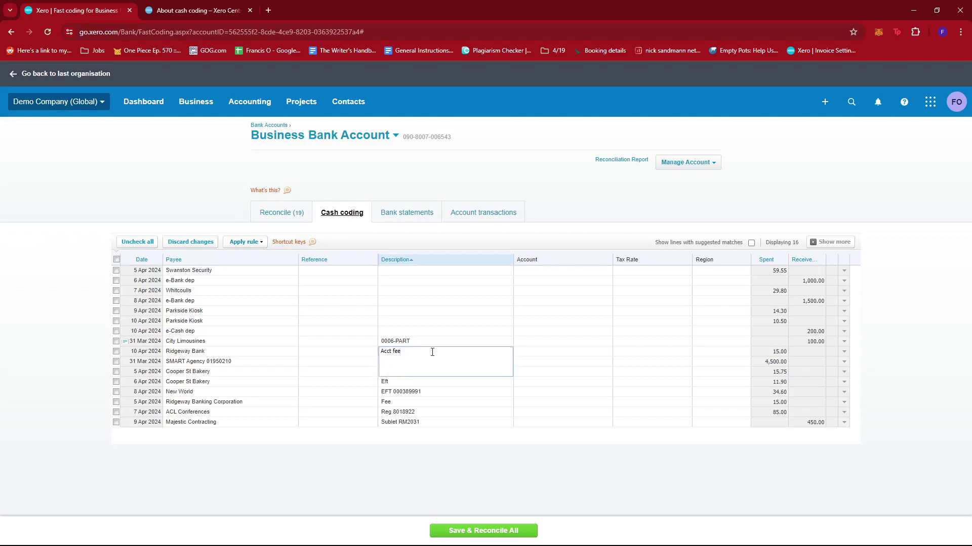
{"action": "left_click", "coordinate": [407, 389]}
{"action": "left_click", "coordinate": [400, 360]}
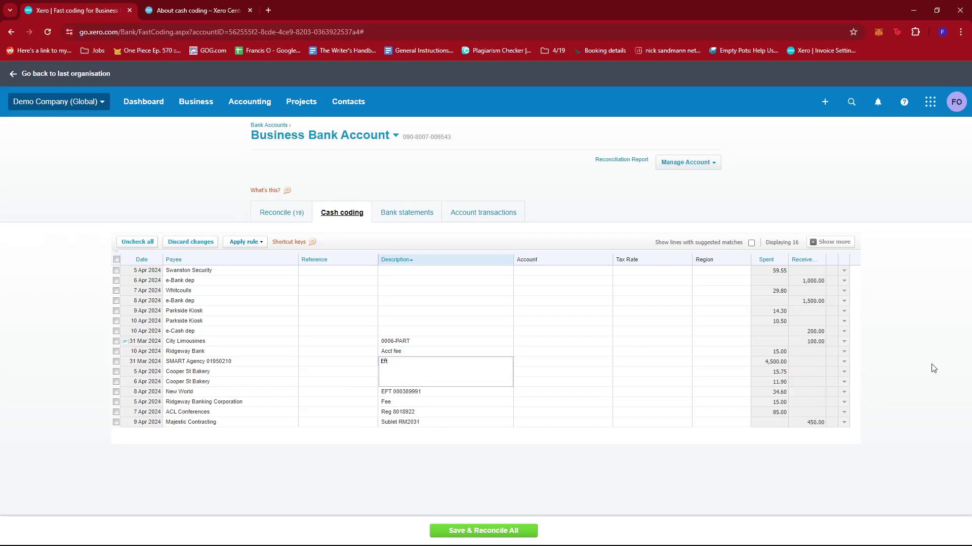
{"action": "left_click", "coordinate": [404, 410]}
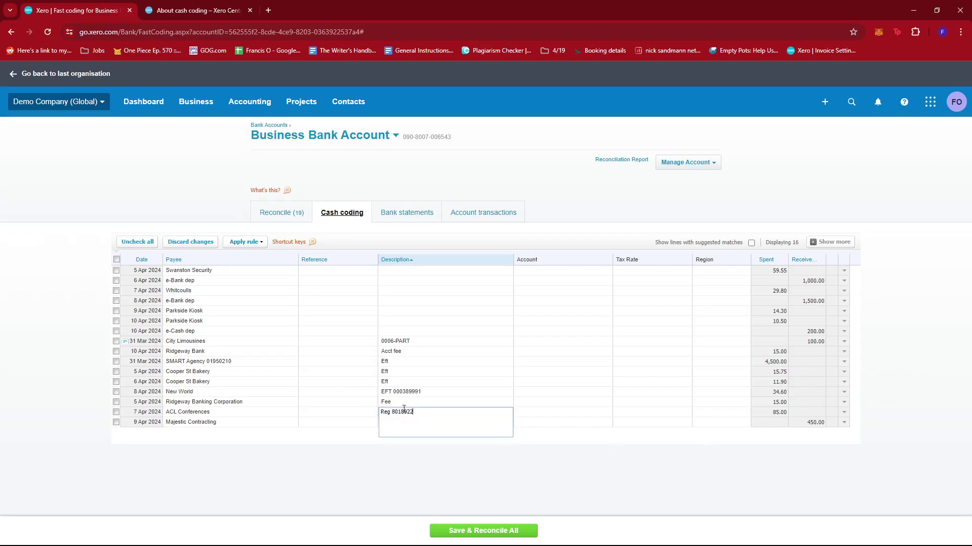
{"action": "left_click", "coordinate": [332, 272]}
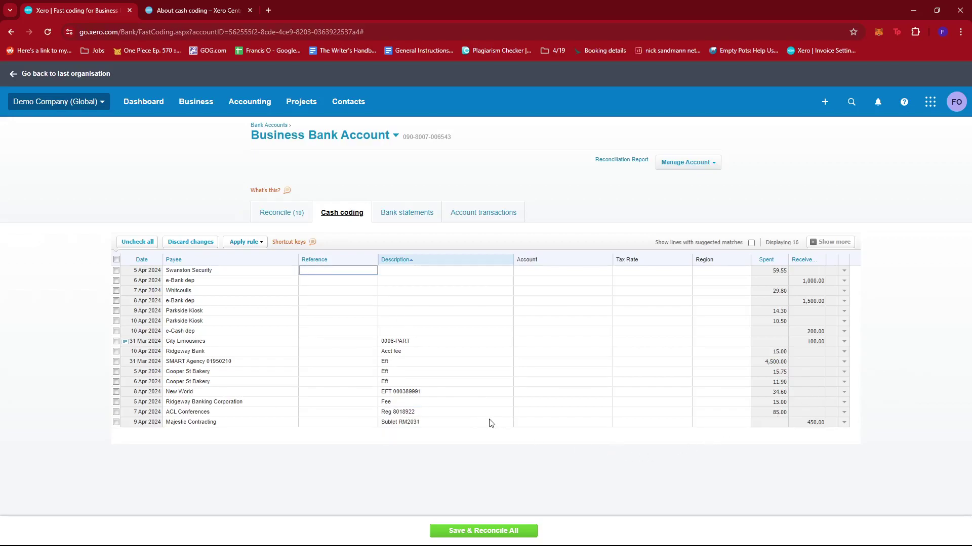